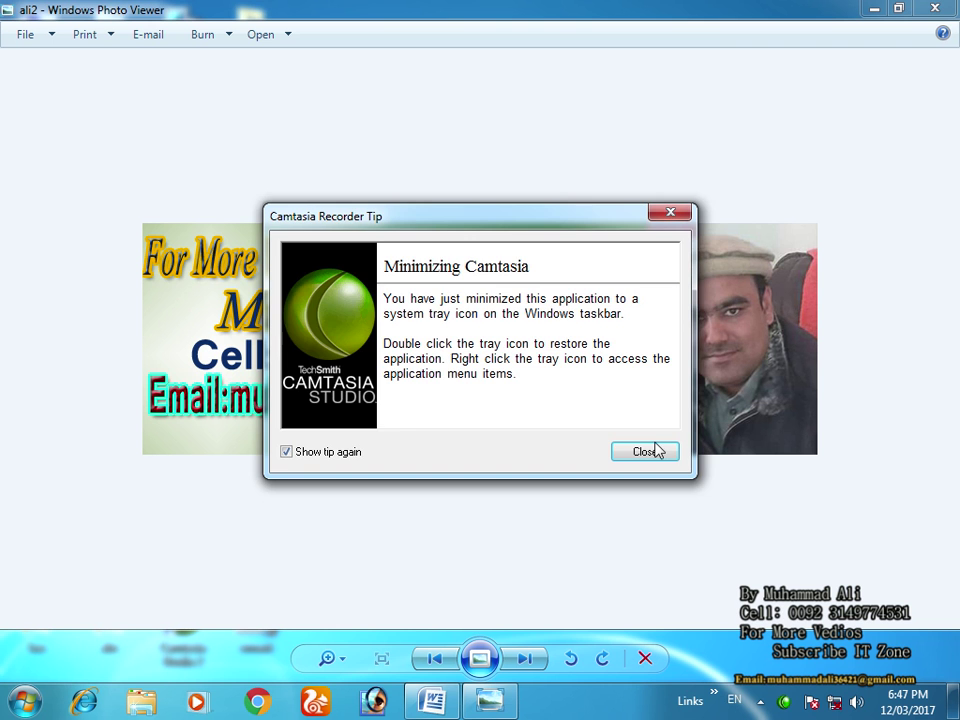
Dismiss the Camtasia recorder tip and minimize Windows Photo Viewer to show the desktop.
left_click(657, 450)
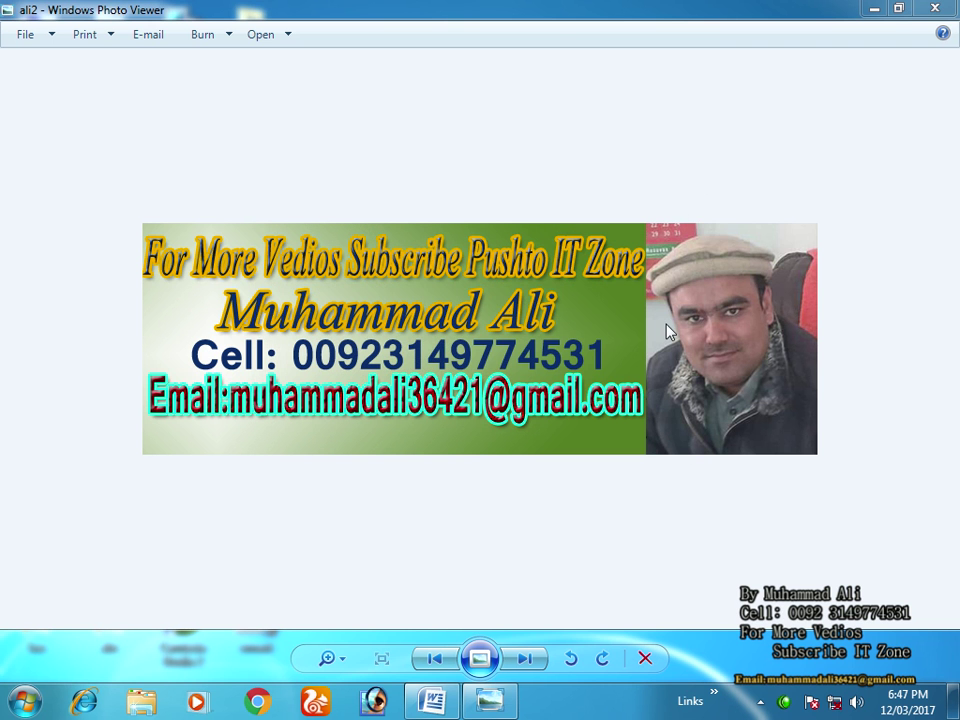
left_click(874, 9)
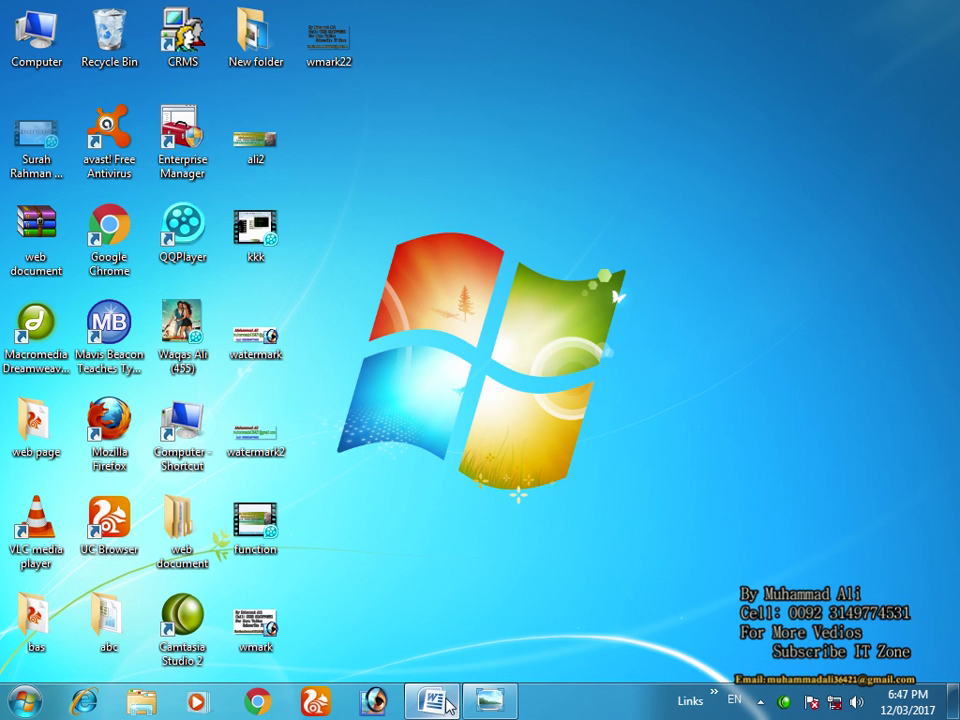
Bring Word's blank Document1 to the front and show the Select dropdown in the Editing group.
left_click(432, 700)
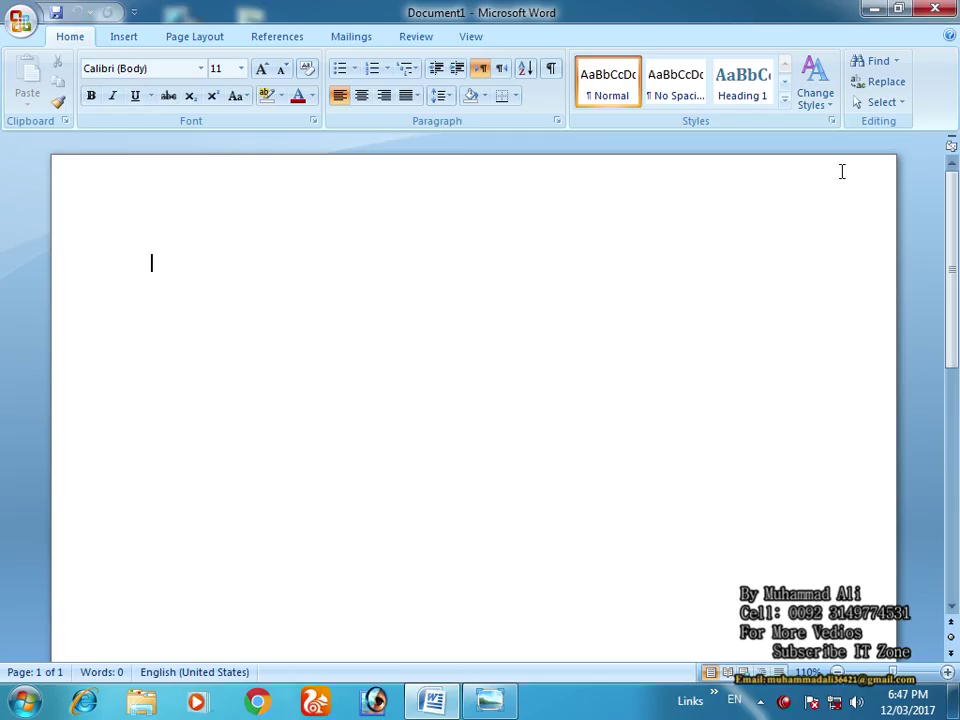
left_click(902, 108)
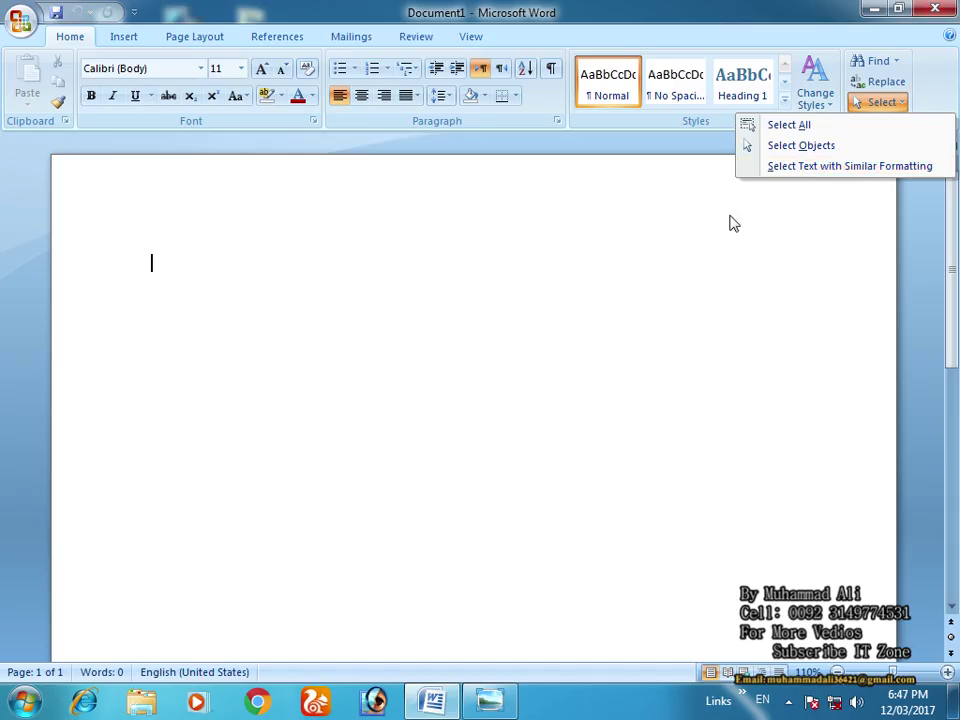
Enter =rand() on the first line to generate three sample paragraphs.
left_click(414, 264)
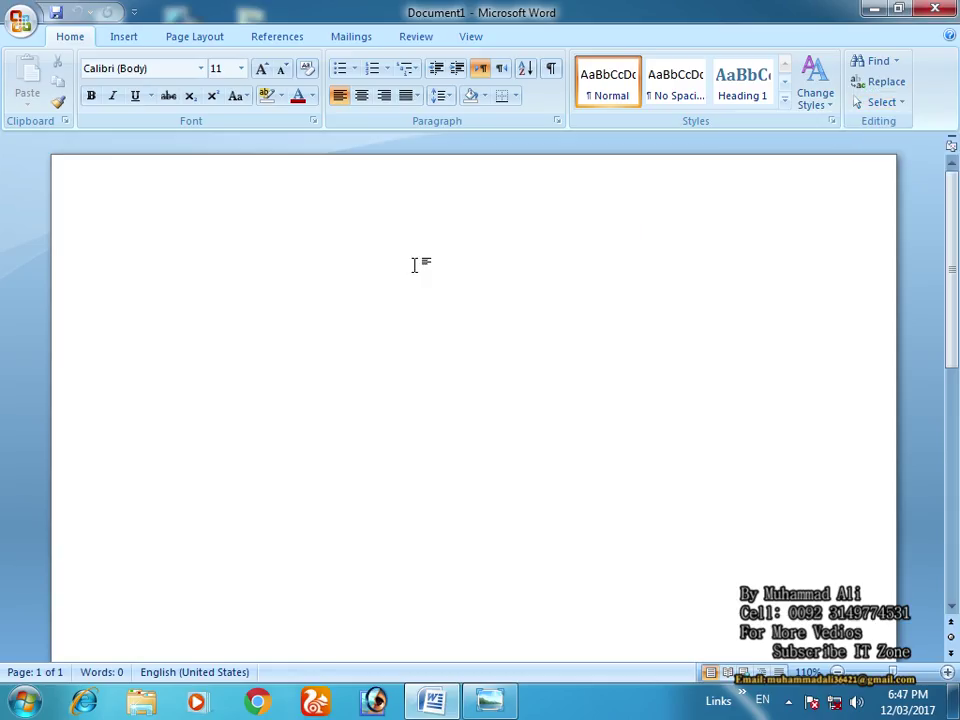
type("=ra")
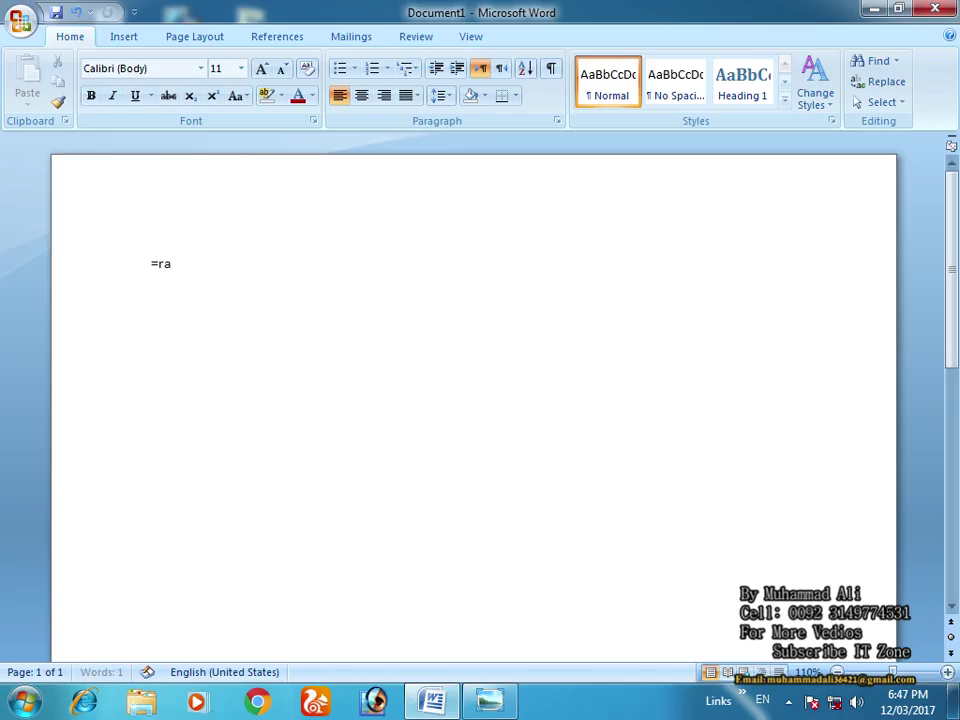
type("ng")
key("BackSpace")
type("d()")
key("Return")
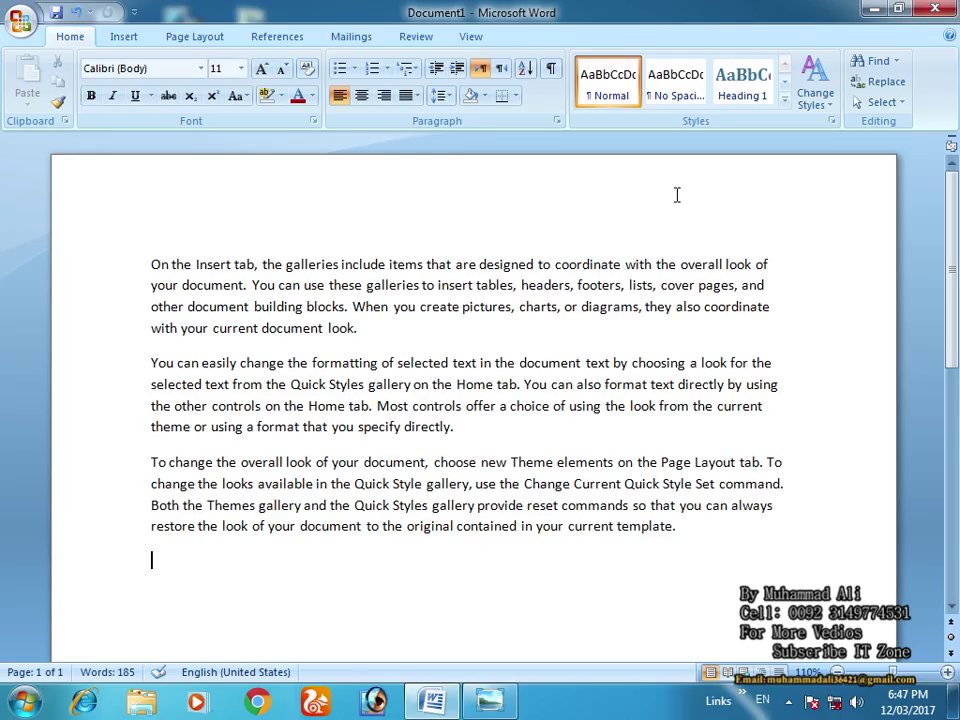
left_click(880, 102)
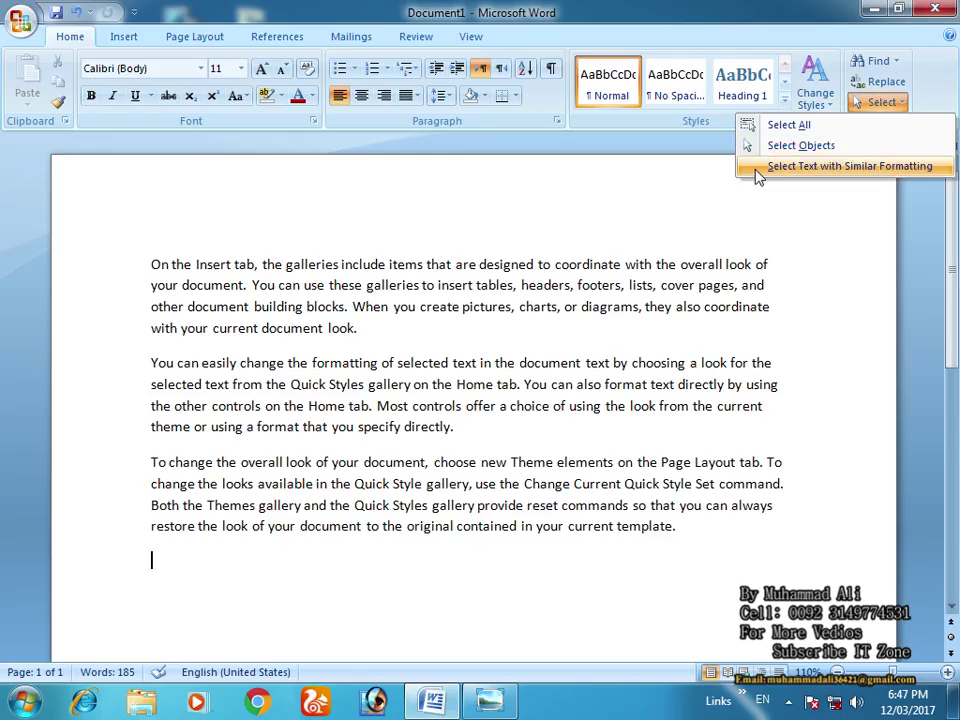
left_click(528, 358)
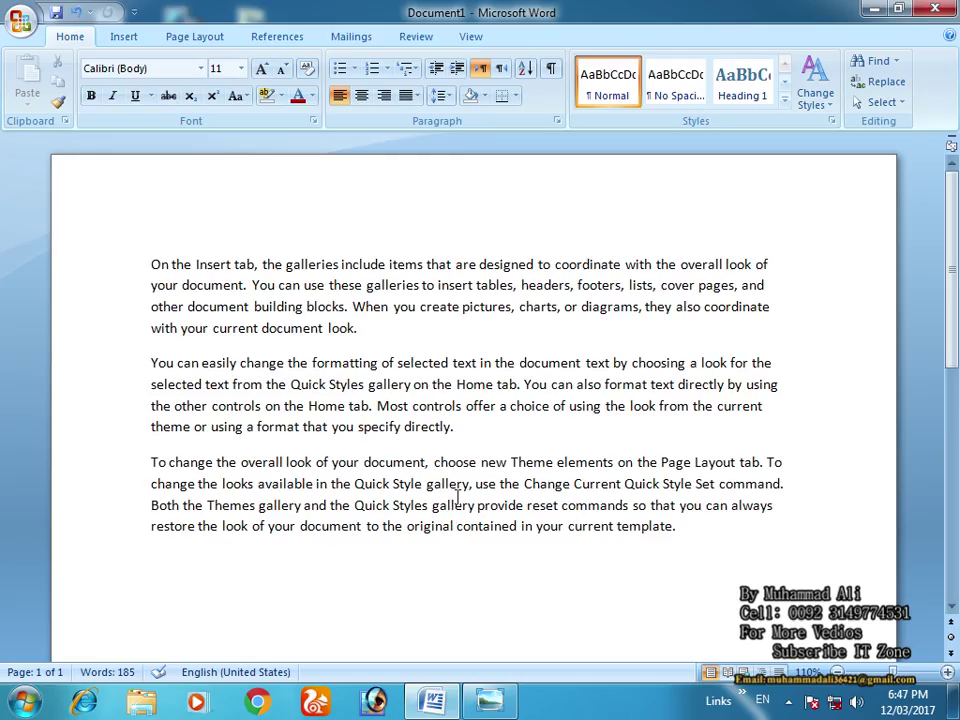
key("ctrl+a")
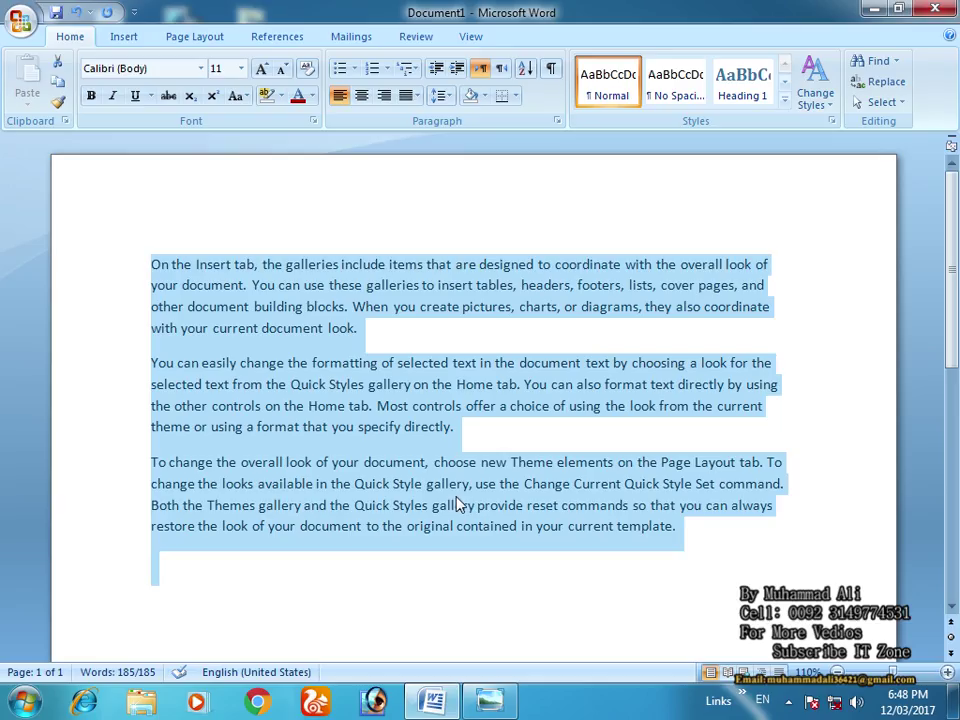
left_click(150, 266)
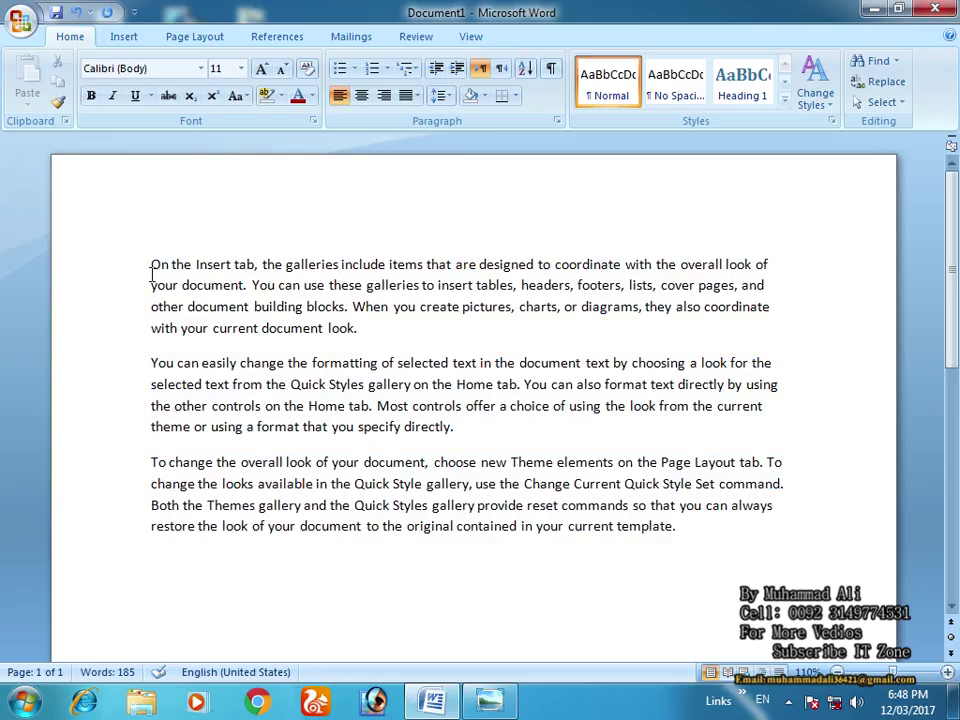
left_click(884, 102)
left_click(852, 129)
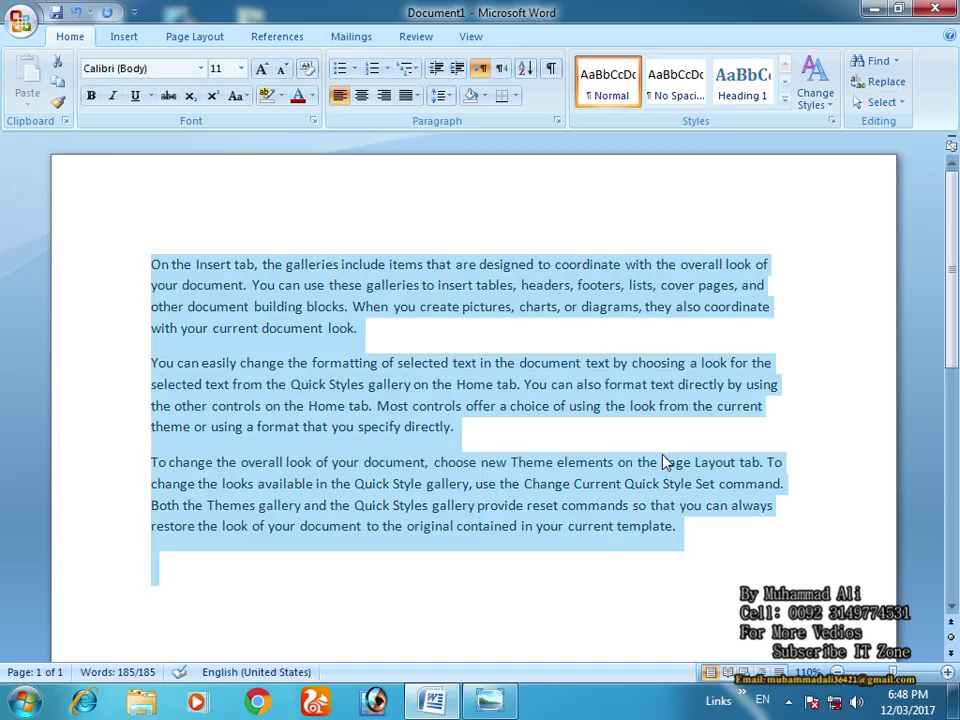
left_click(395, 583)
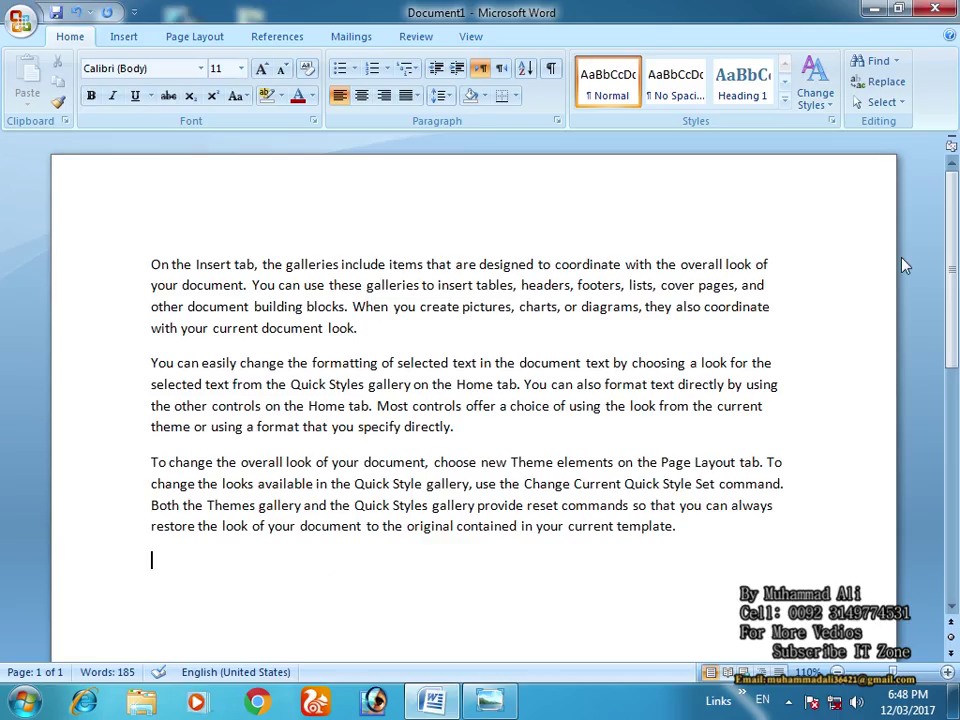
left_click(880, 102)
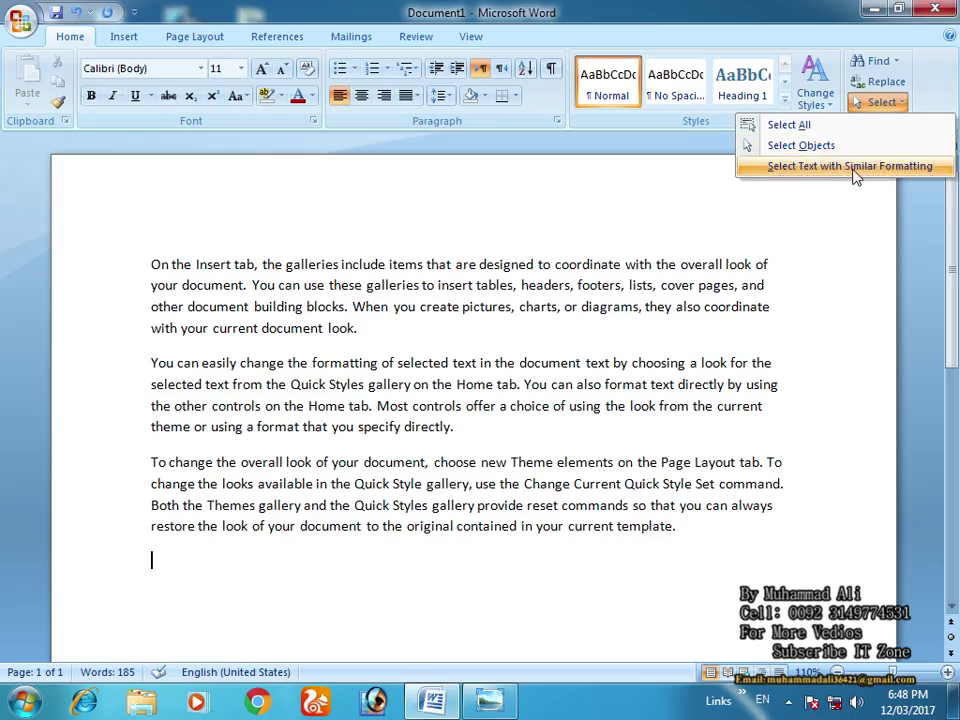
left_click(815, 391)
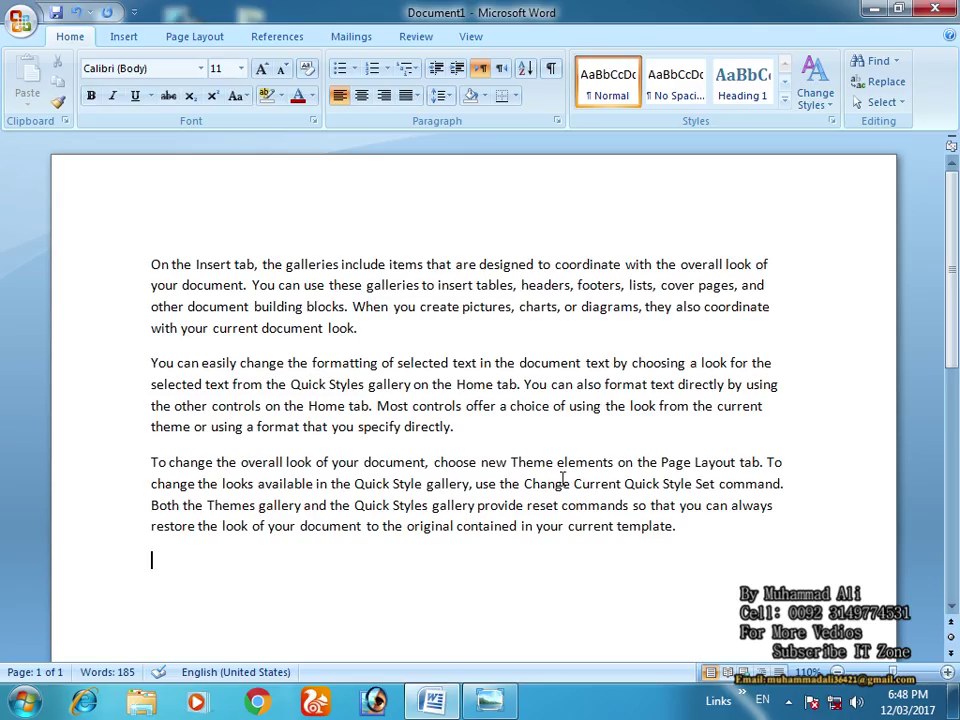
Format the first sample paragraph as bold, red Broadway text.
left_click(153, 266)
mouse_move(178, 270)
left_mouse_down()
mouse_move(583, 304)
mouse_move(383, 337)
left_mouse_up()
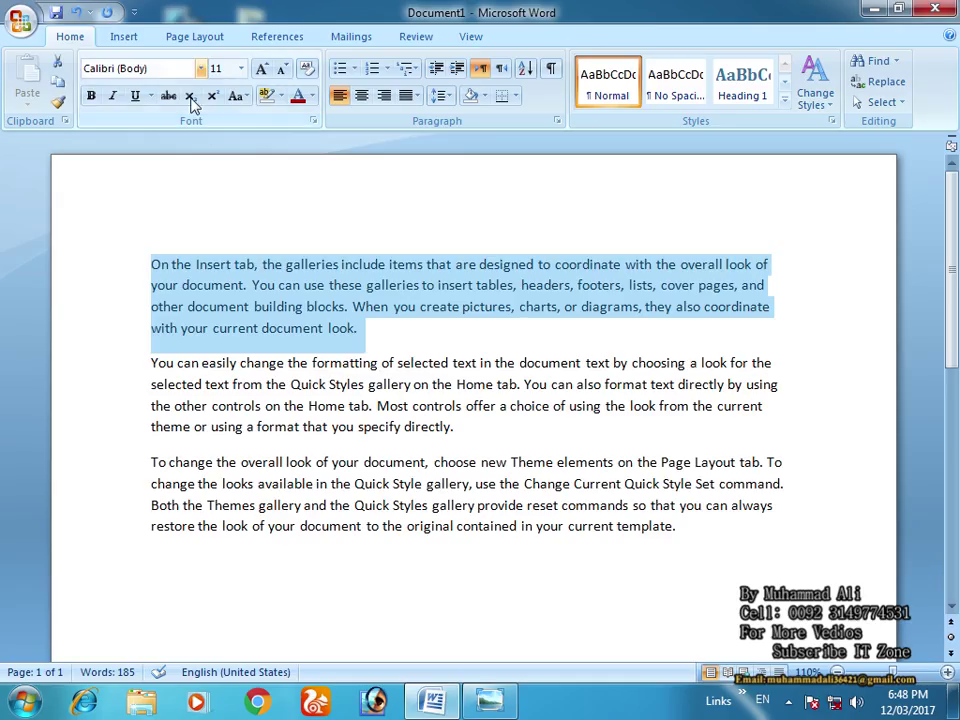
left_click(201, 68)
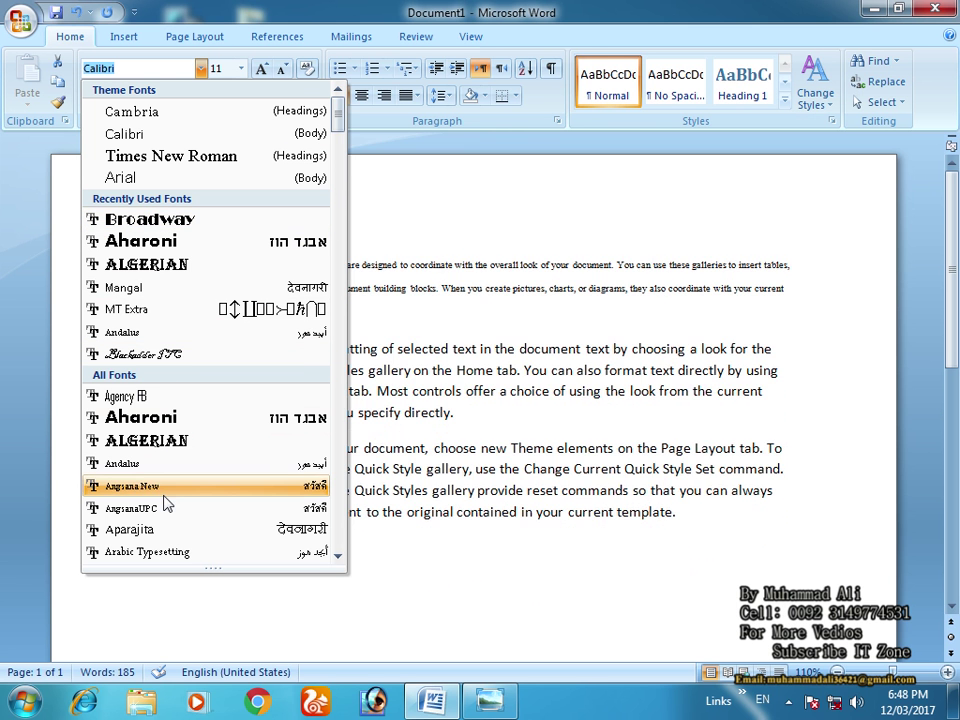
left_click(135, 218)
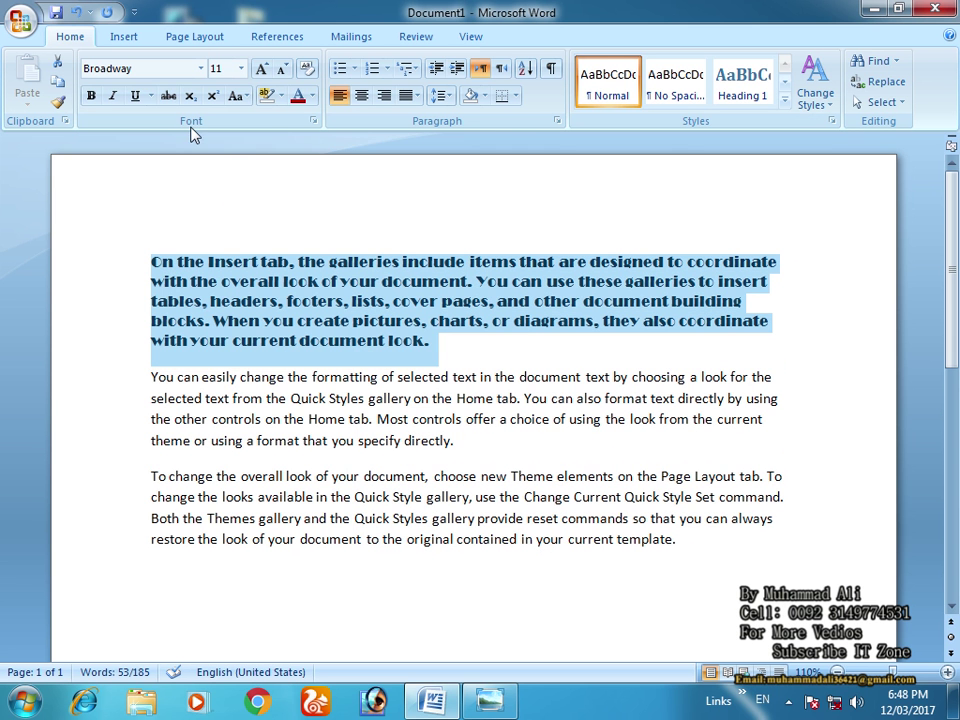
left_click(89, 97)
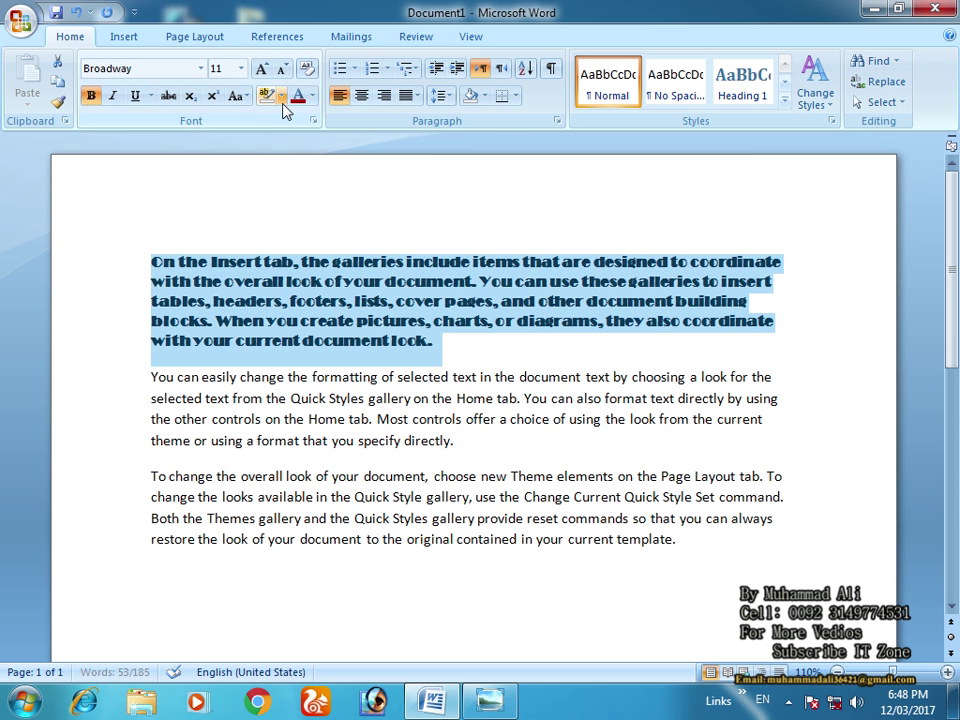
left_click(312, 97)
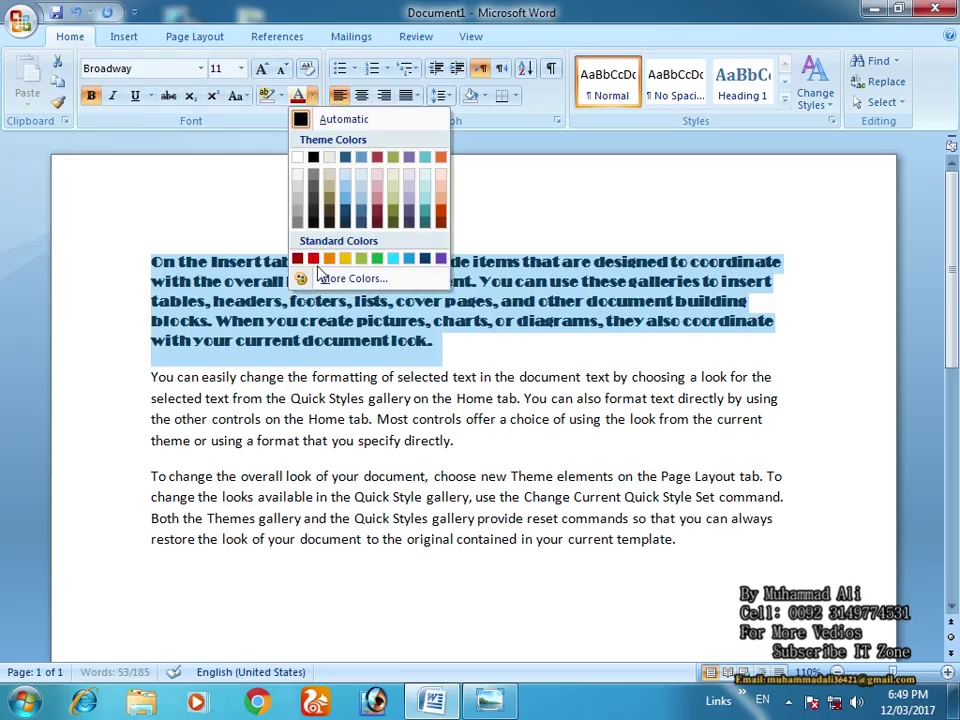
left_click(313, 262)
left_click(442, 352)
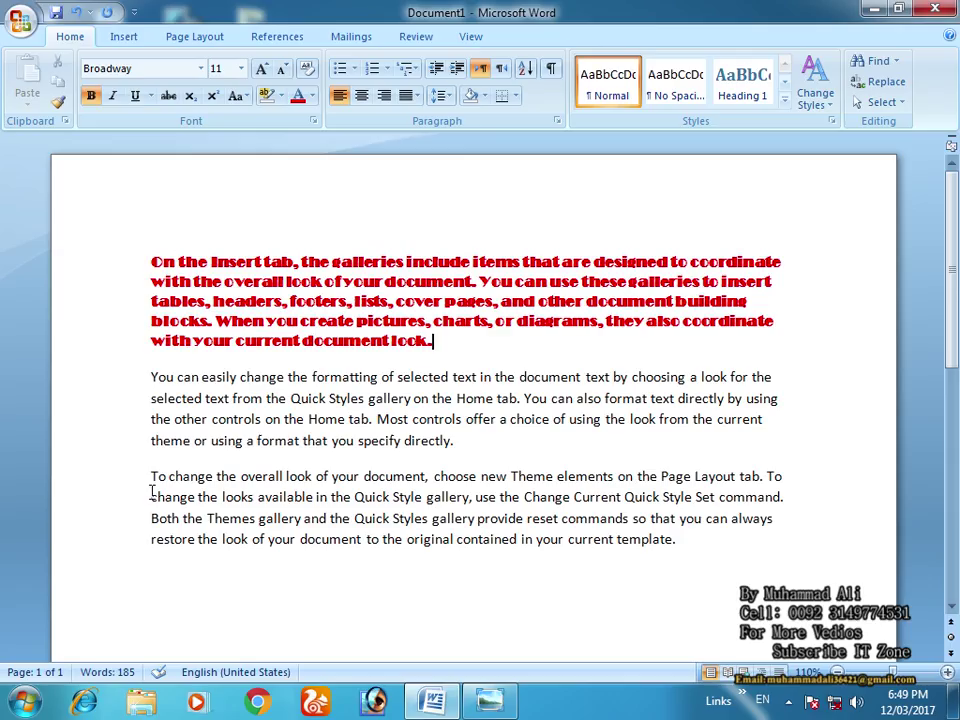
Copy the first paragraph's red bold Broadway look onto the third paragraph with Format Painter.
mouse_move(151, 478)
left_mouse_down()
mouse_move(243, 507)
mouse_move(676, 545)
left_mouse_up()
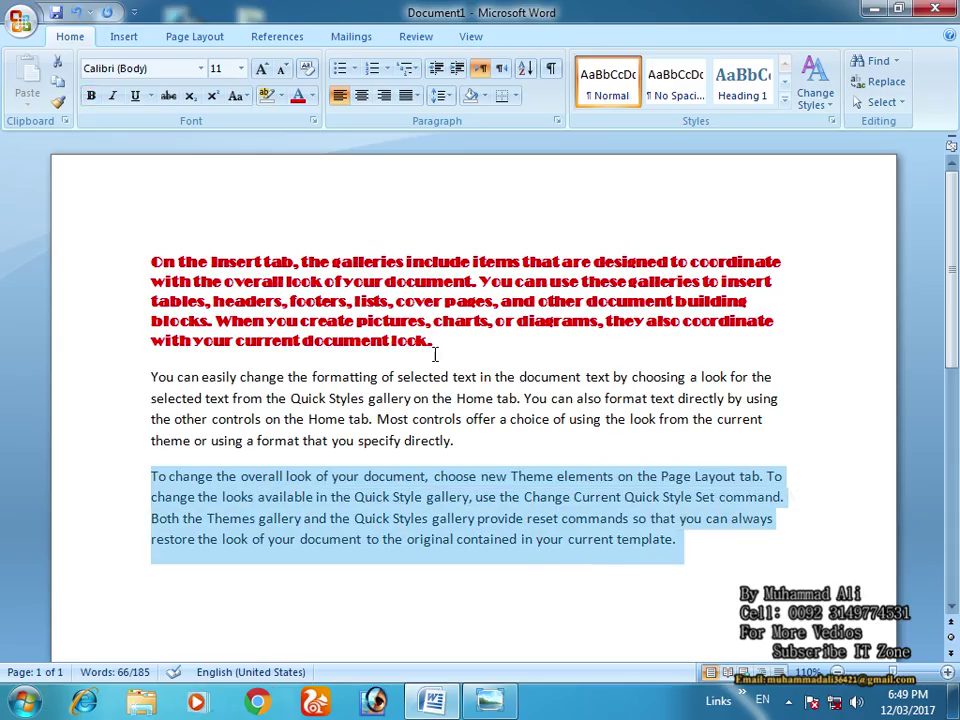
left_click(399, 285)
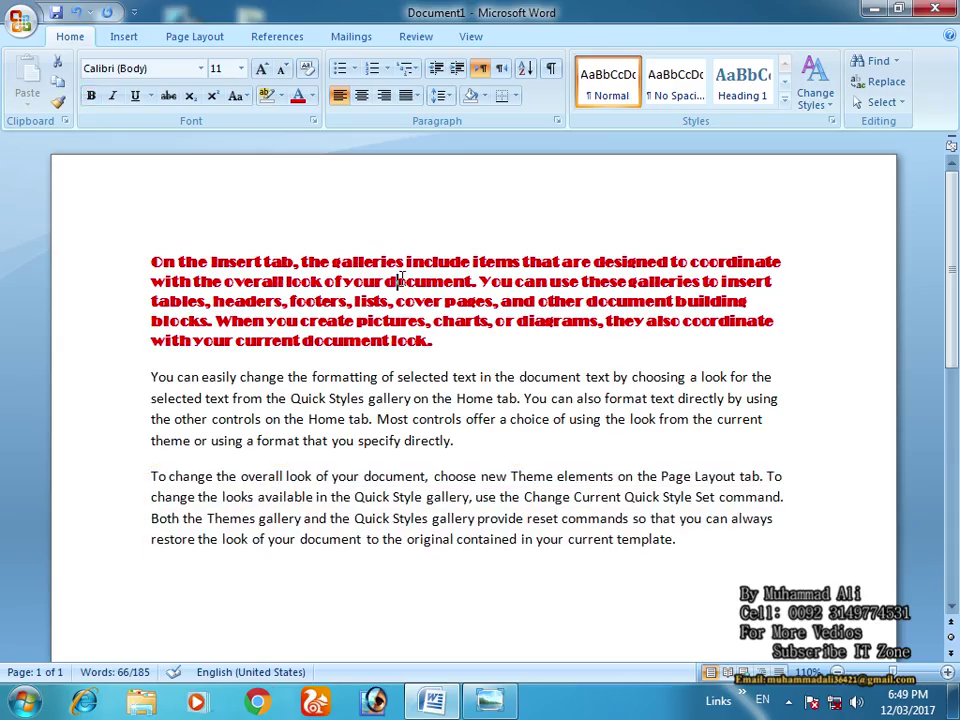
left_click(181, 262)
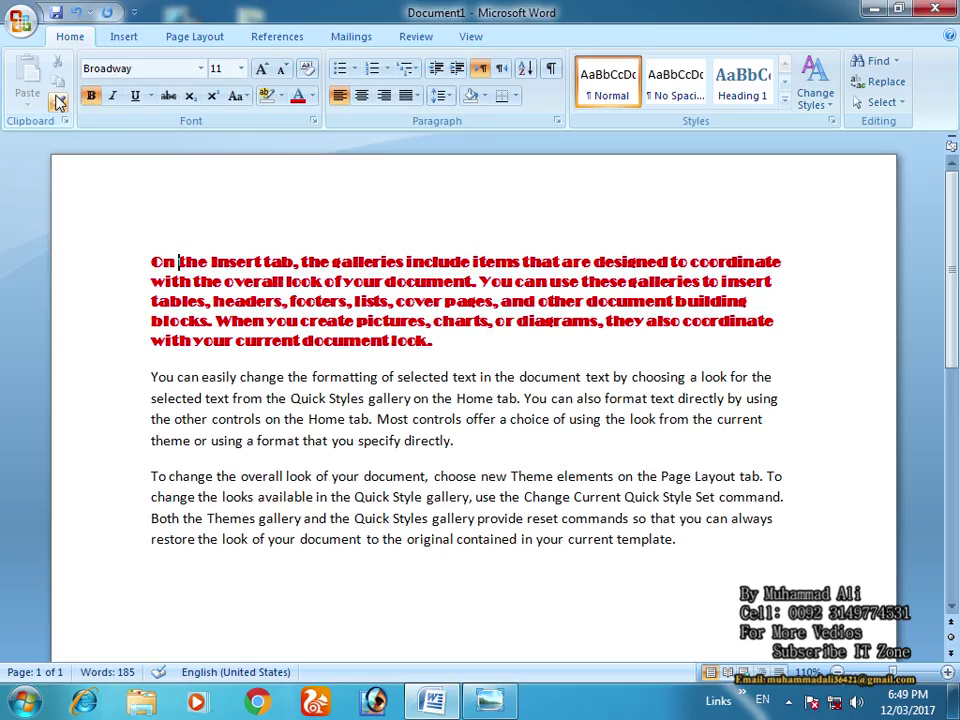
left_click(58, 104)
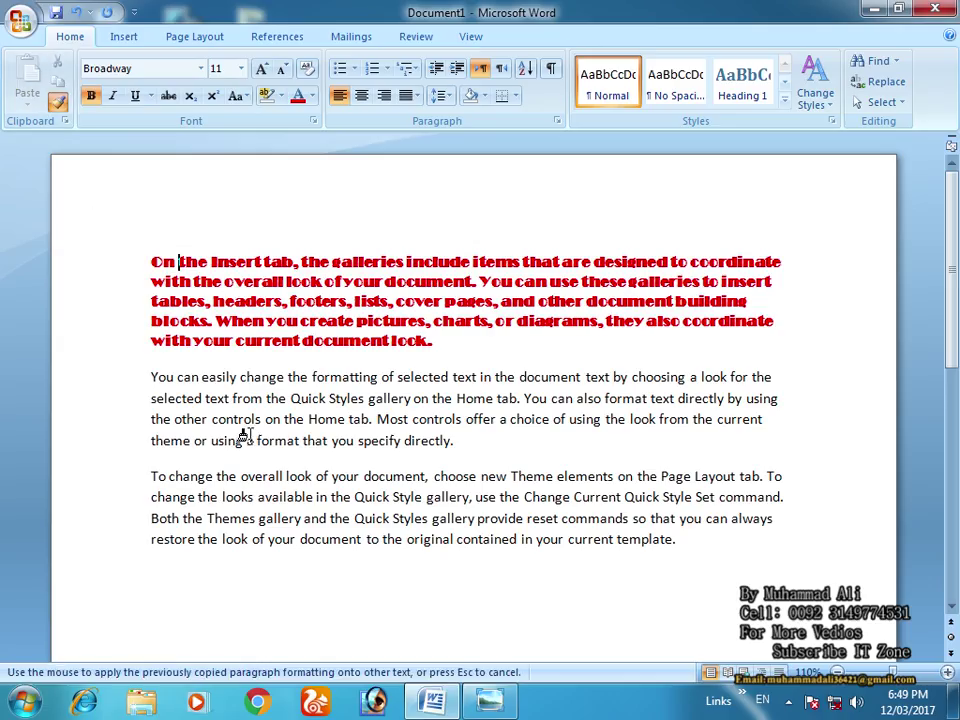
left_click_drag(155, 476, 693, 549)
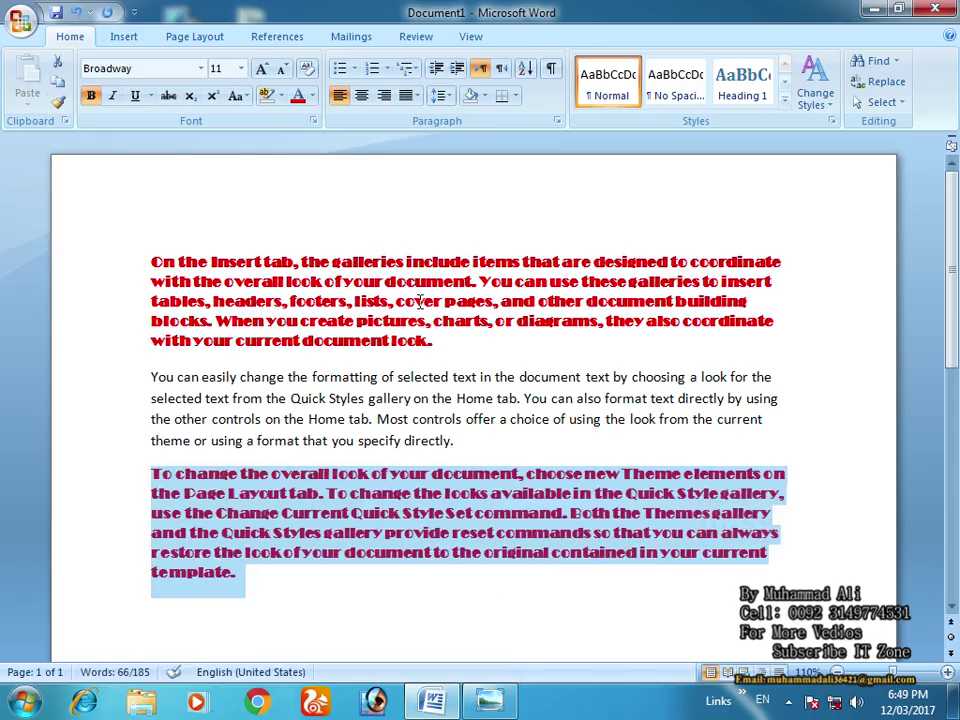
left_click(416, 300)
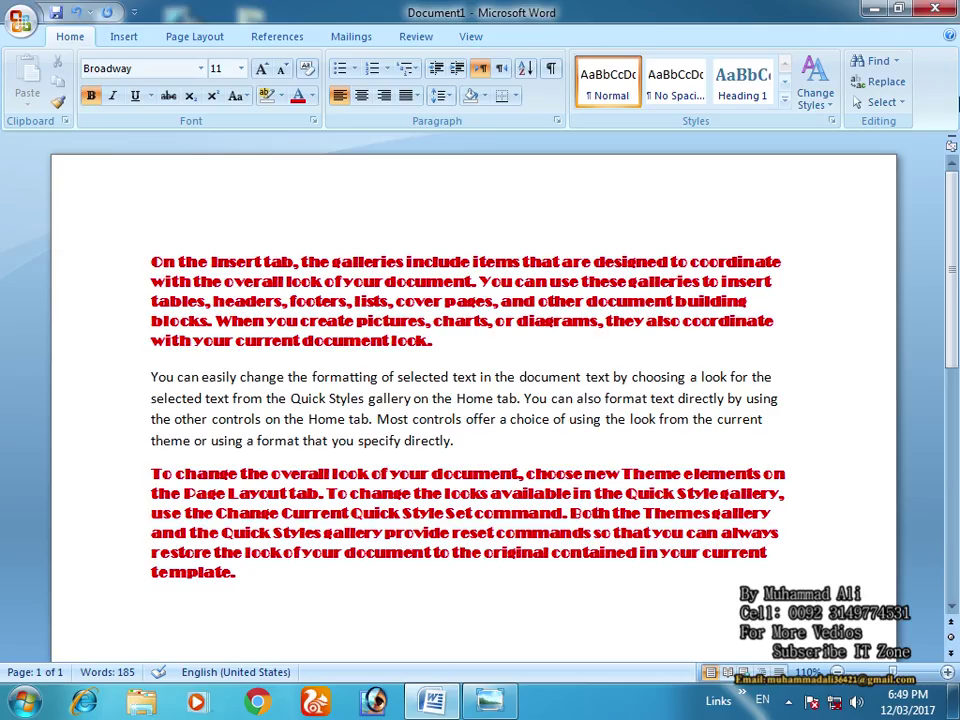
With the caret in the first red paragraph, use Select Text with Similar Formatting to select both.
left_click(881, 101)
left_click(842, 125)
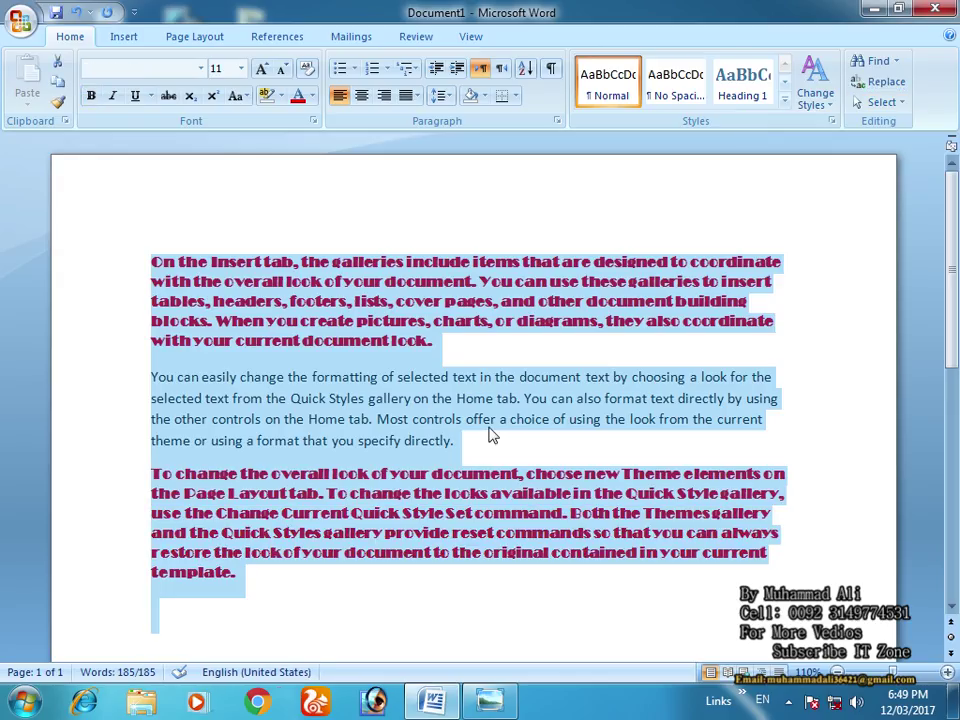
left_click(433, 577)
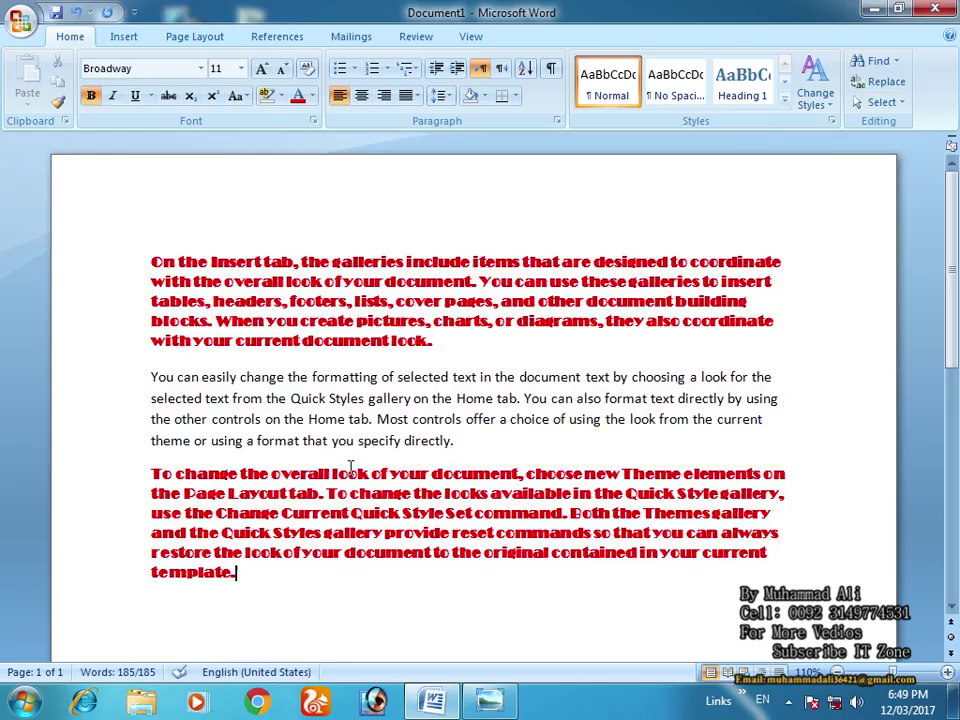
left_click(164, 262)
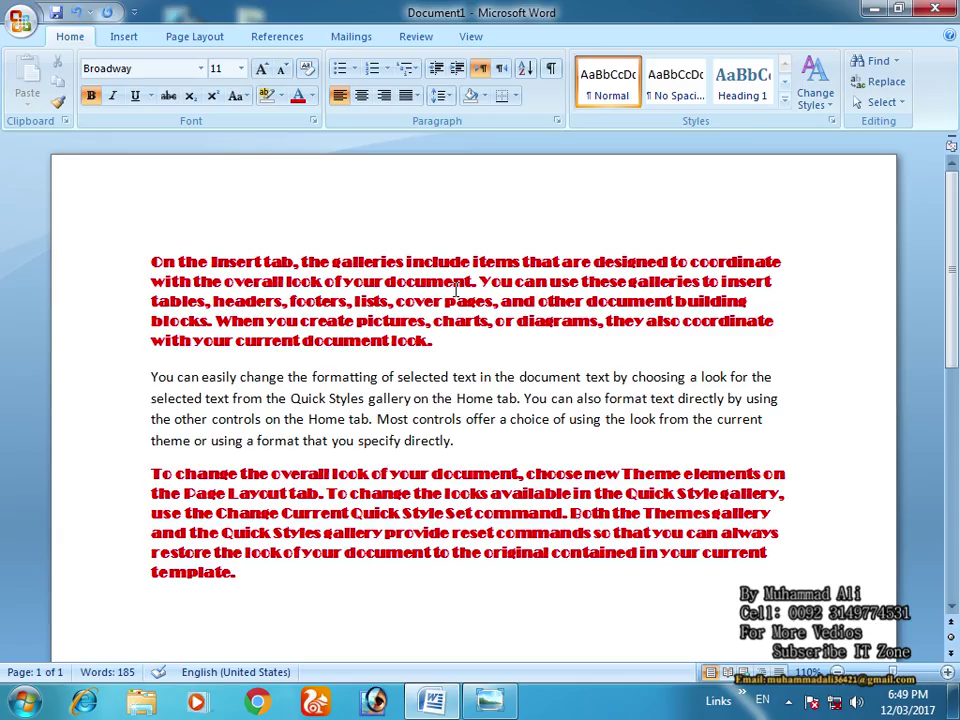
left_click(902, 103)
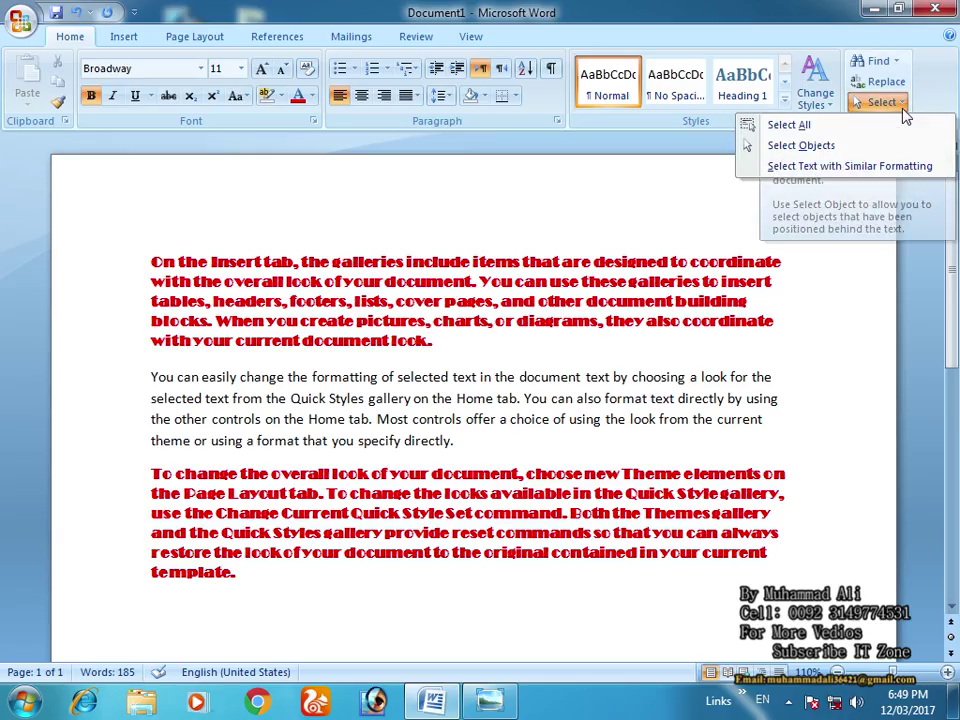
left_click(898, 170)
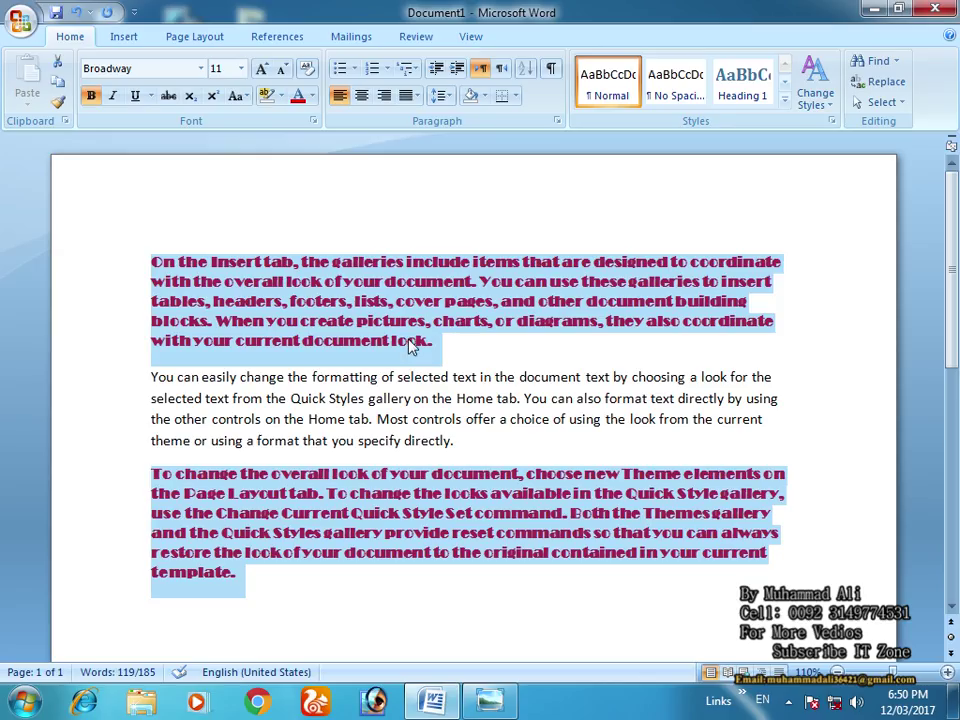
Change the two selected Broadway paragraphs to size 10 and green.
left_click(241, 68)
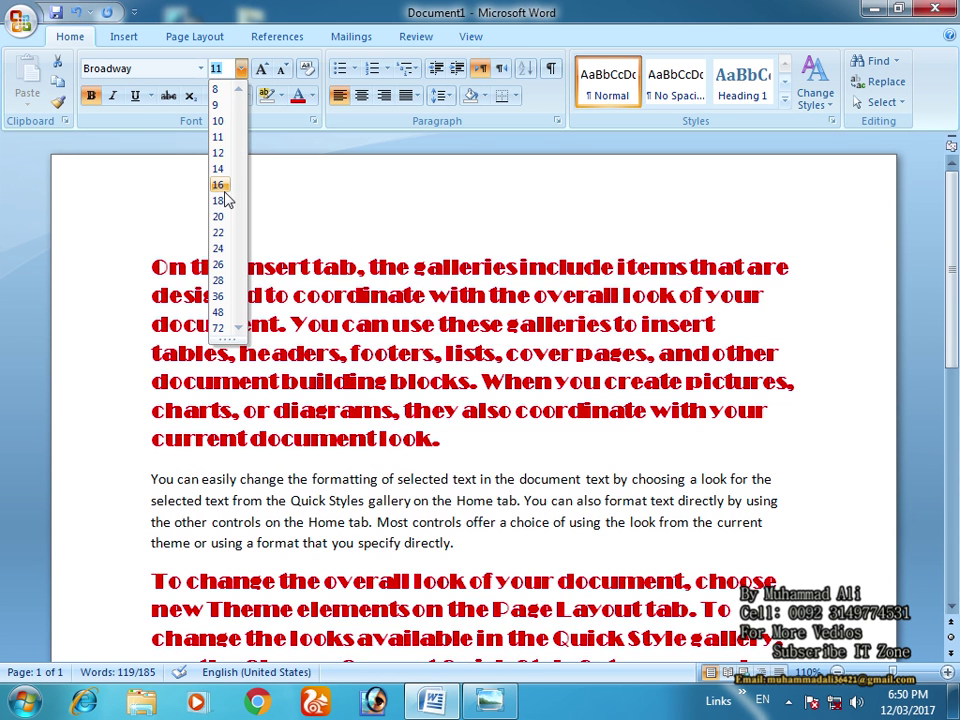
left_click(220, 122)
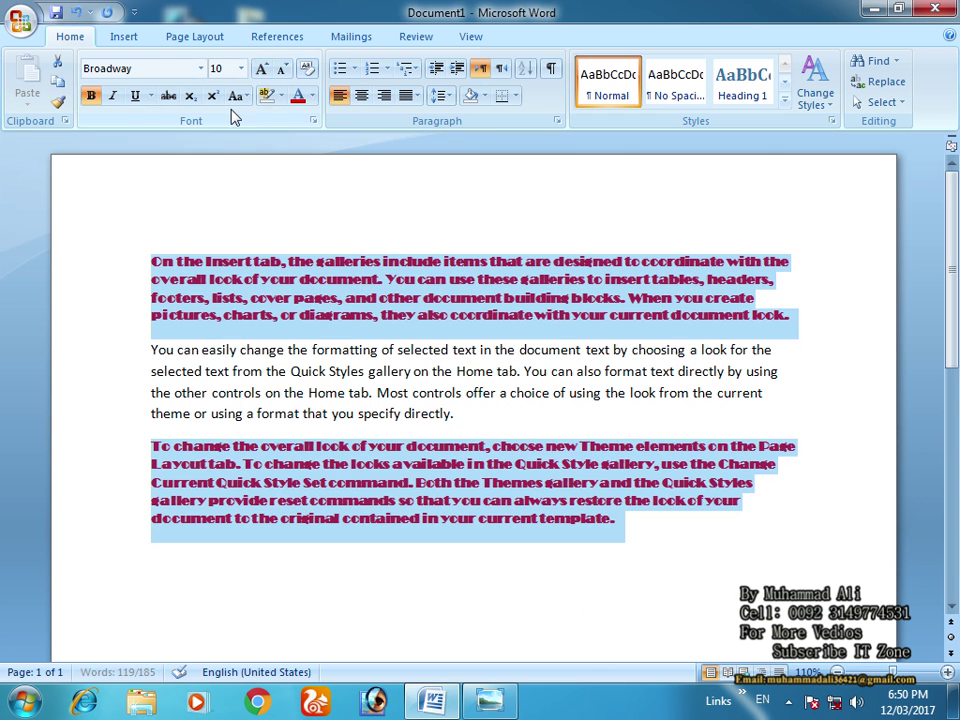
left_click(313, 97)
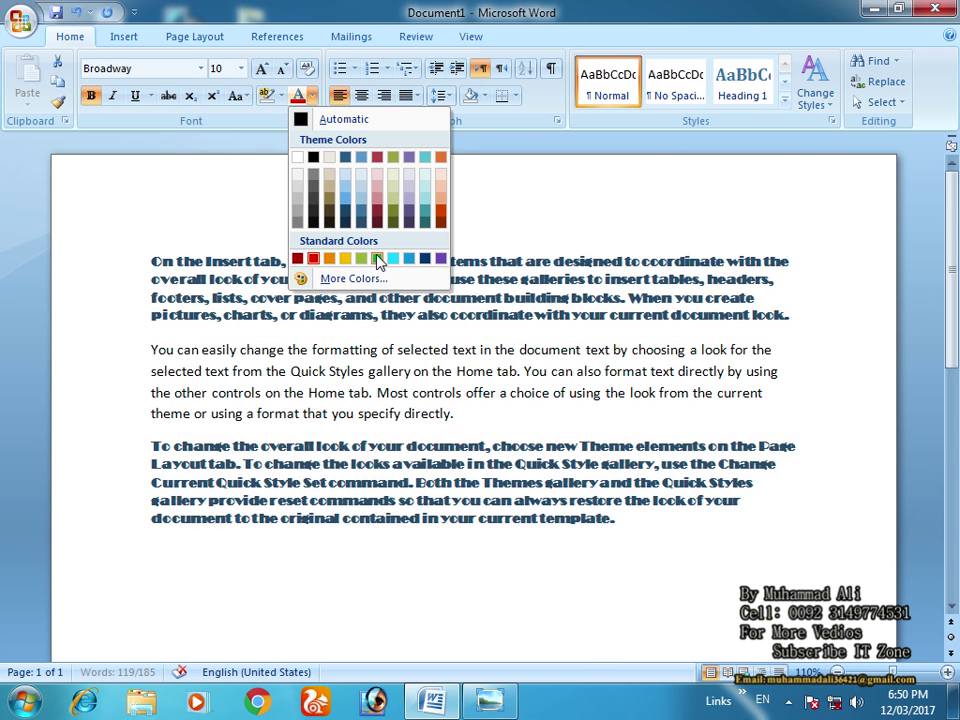
left_click(377, 259)
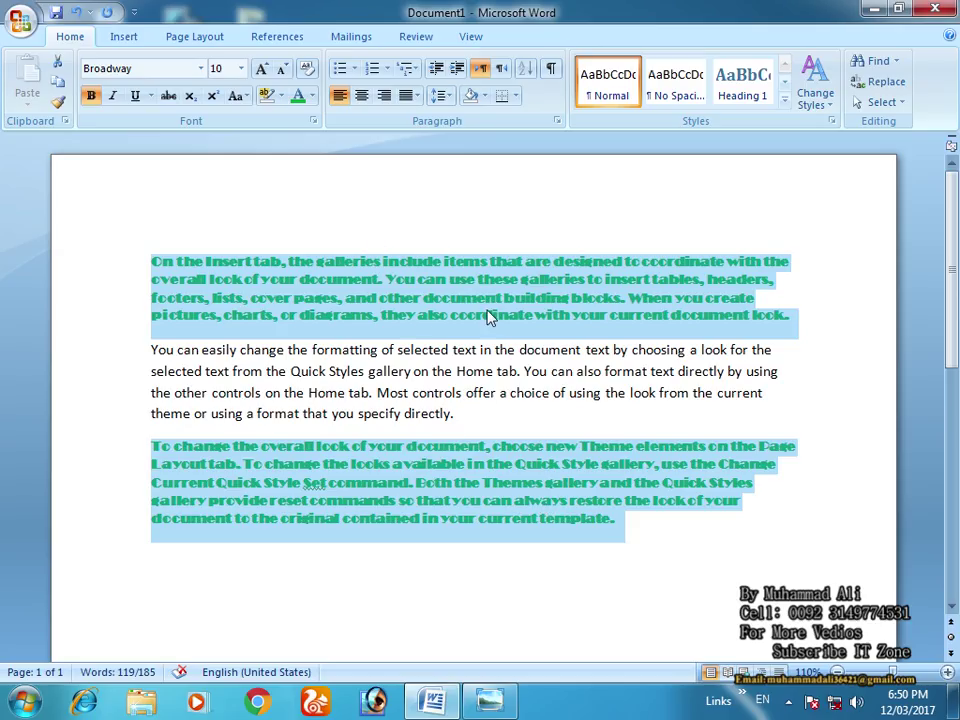
left_click(493, 316)
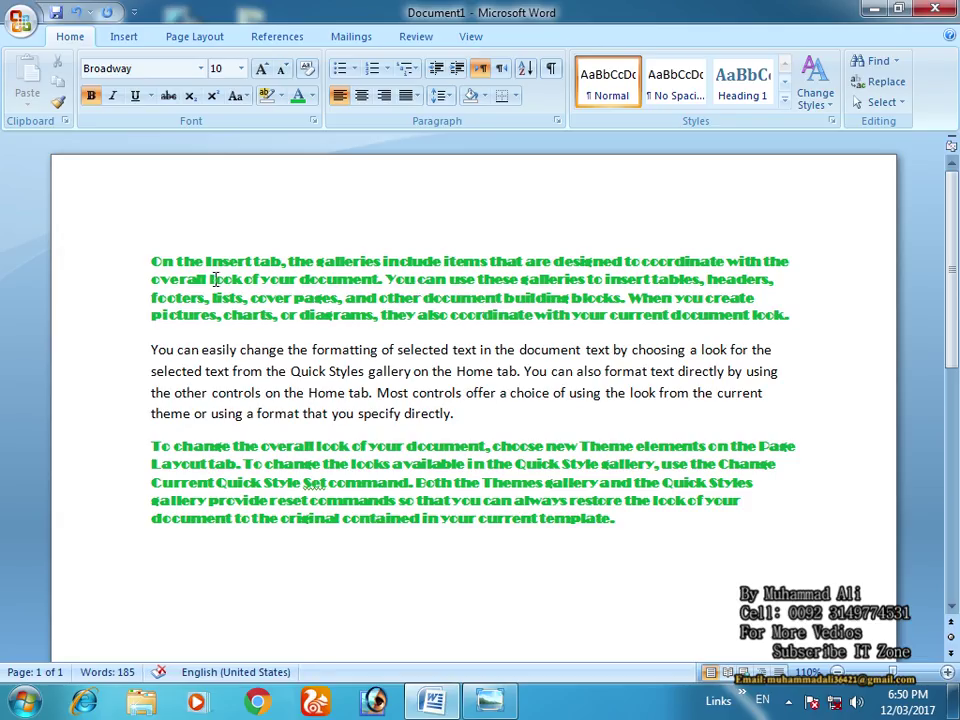
Copy the plain second paragraph, paste it on the empty line below, and select the copy.
left_click(215, 280)
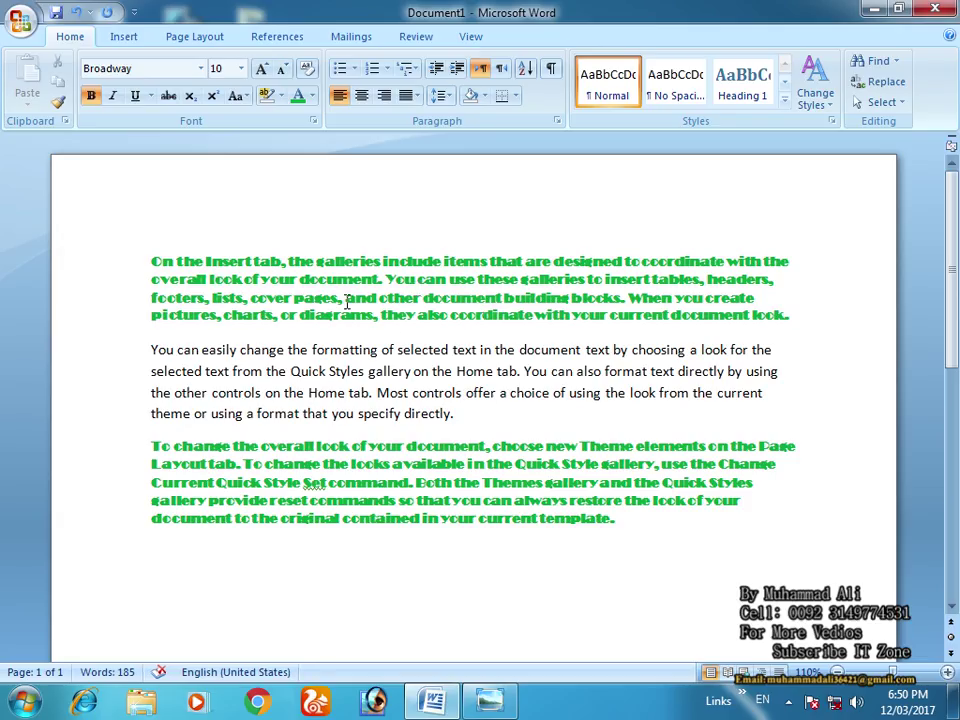
triple_click(142, 350)
right_click(403, 383)
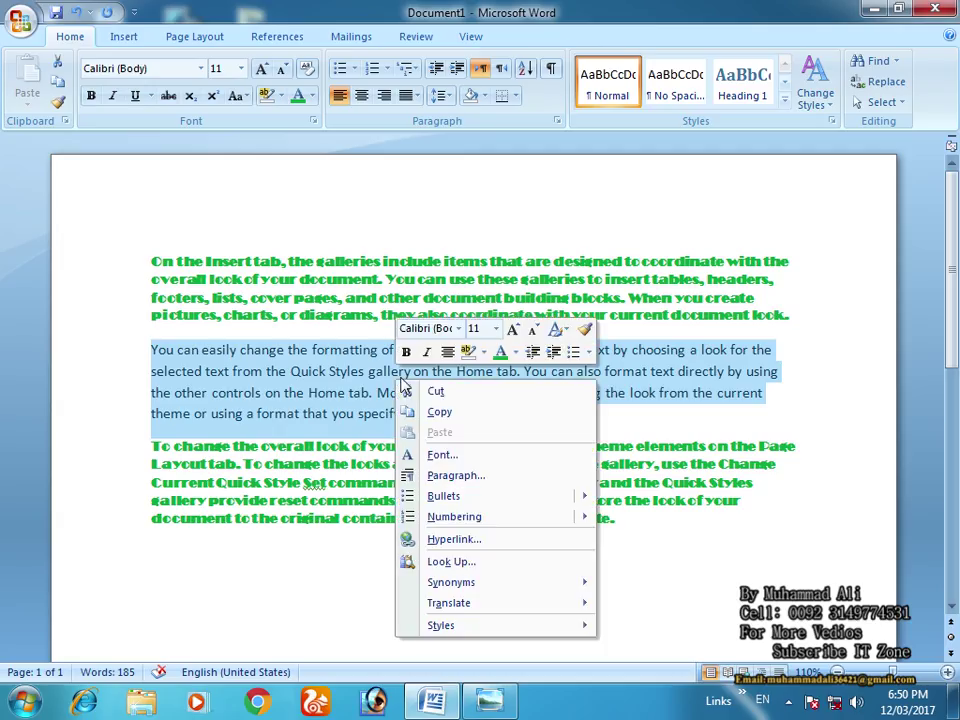
left_click(428, 413)
left_click(731, 559)
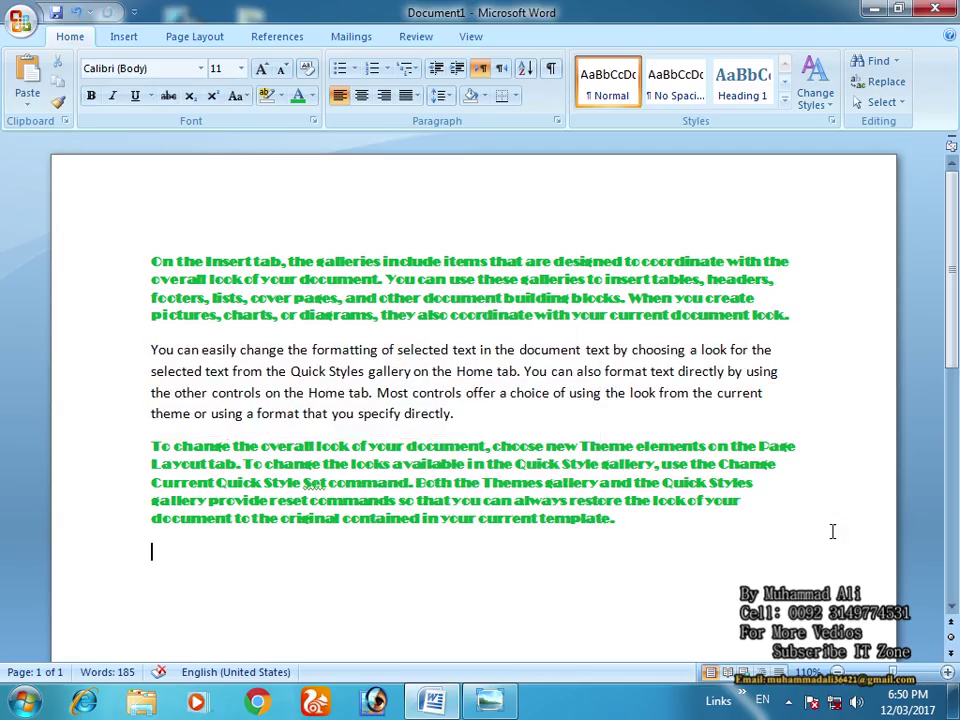
key("ctrl+v")
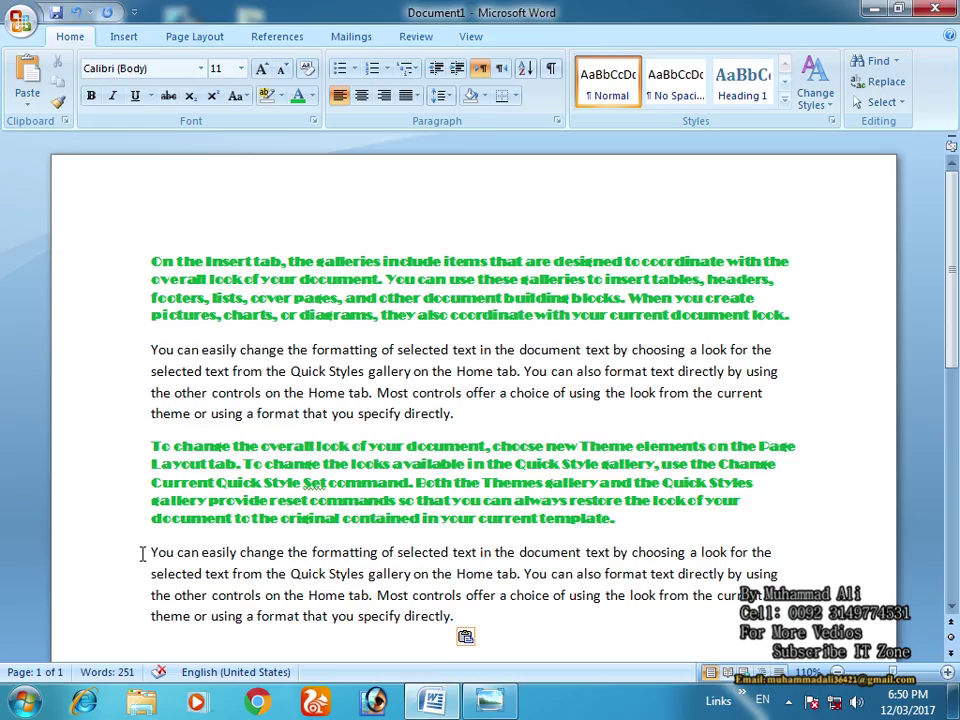
left_click_drag(142, 553, 428, 610)
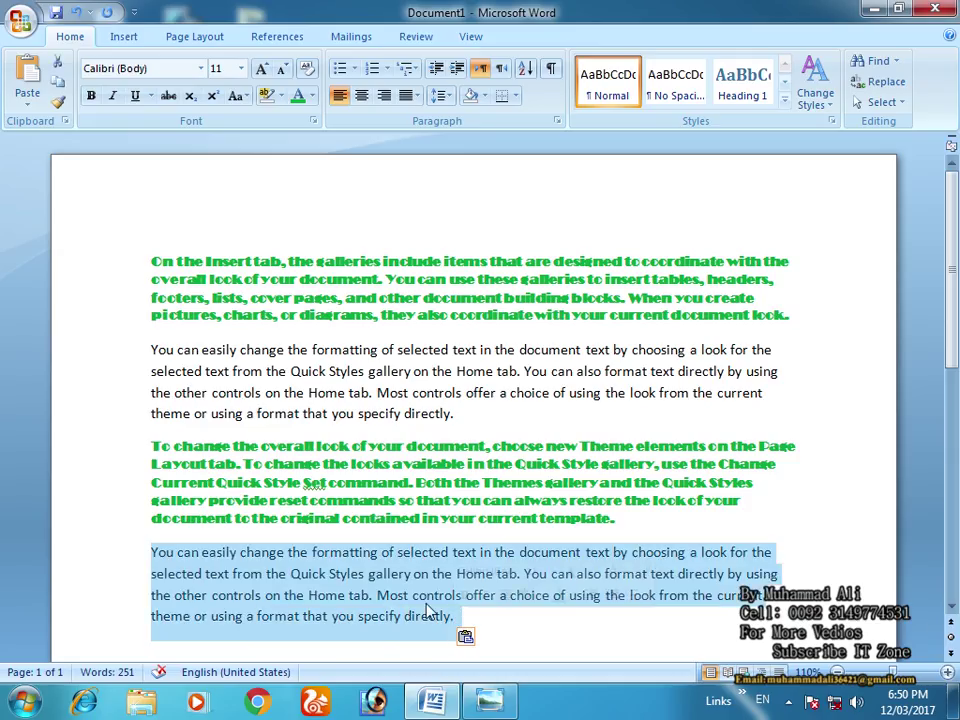
Make the pasted paragraph dark blue Andalus at size 12.
left_click(312, 96)
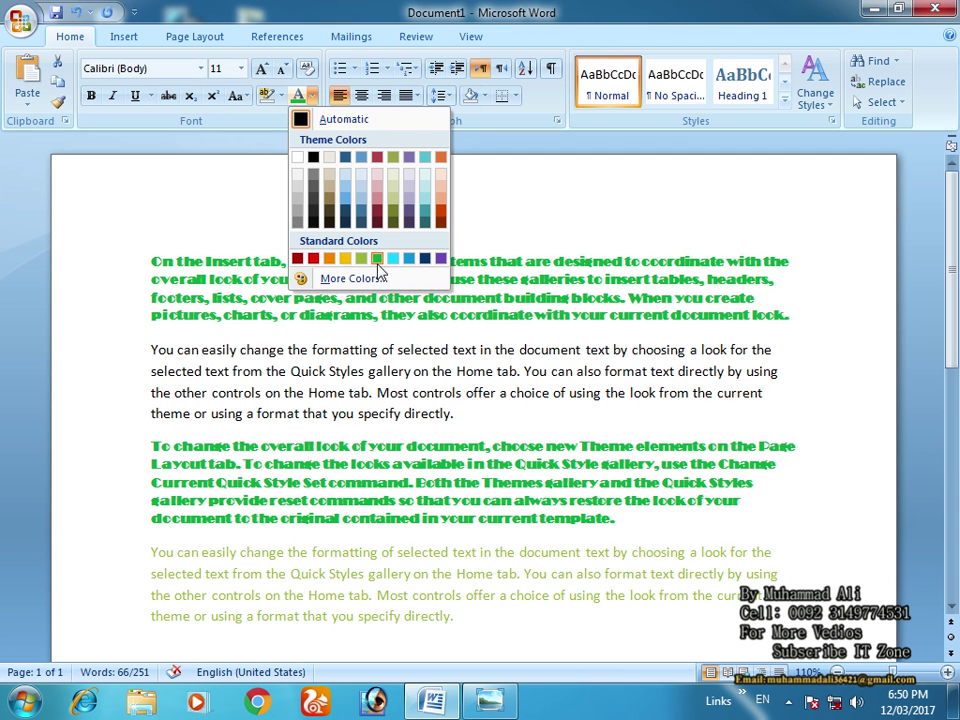
left_click(425, 260)
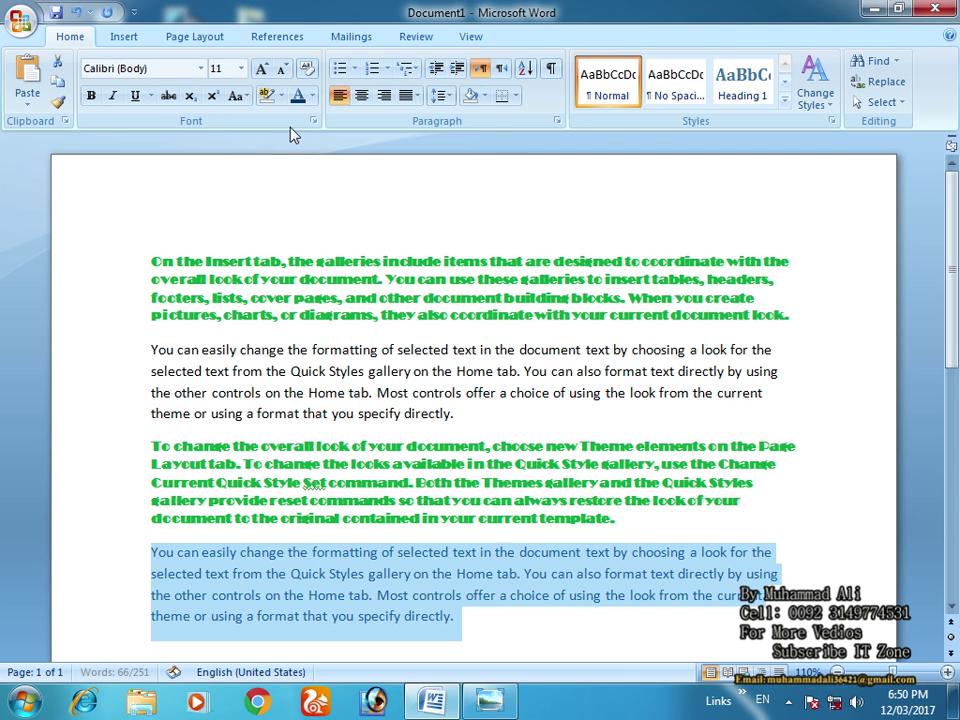
left_click(200, 68)
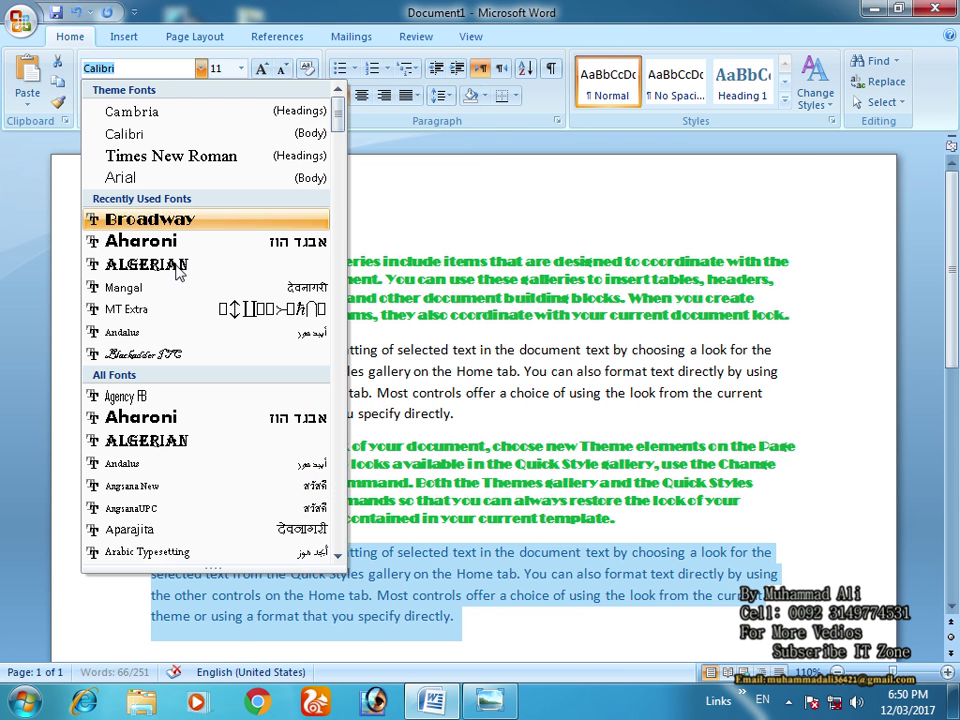
left_click(157, 341)
left_click(241, 68)
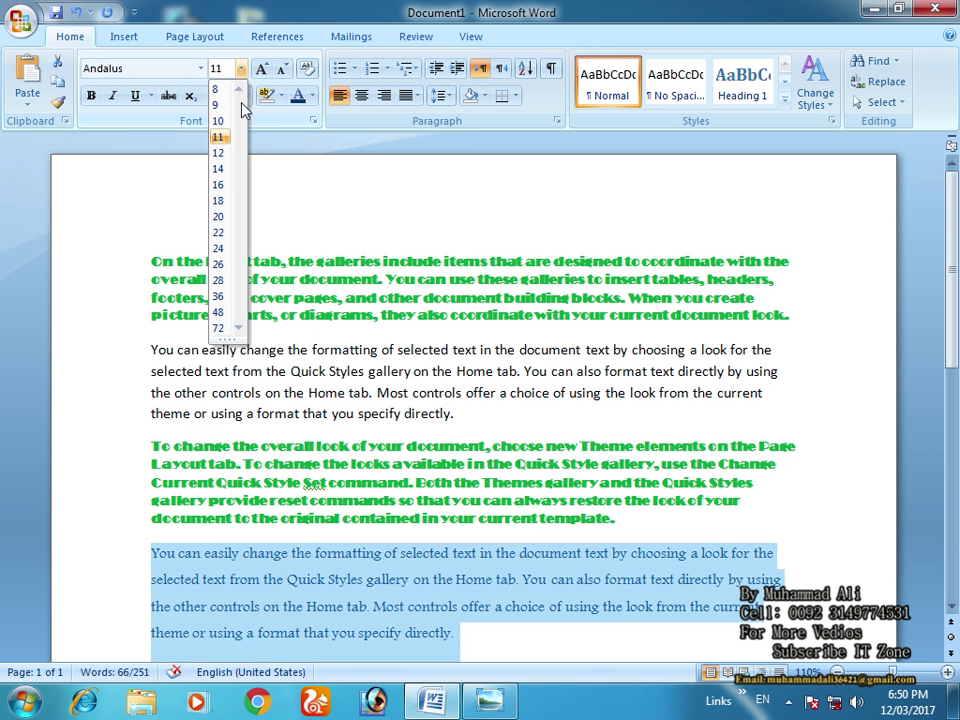
left_click(222, 153)
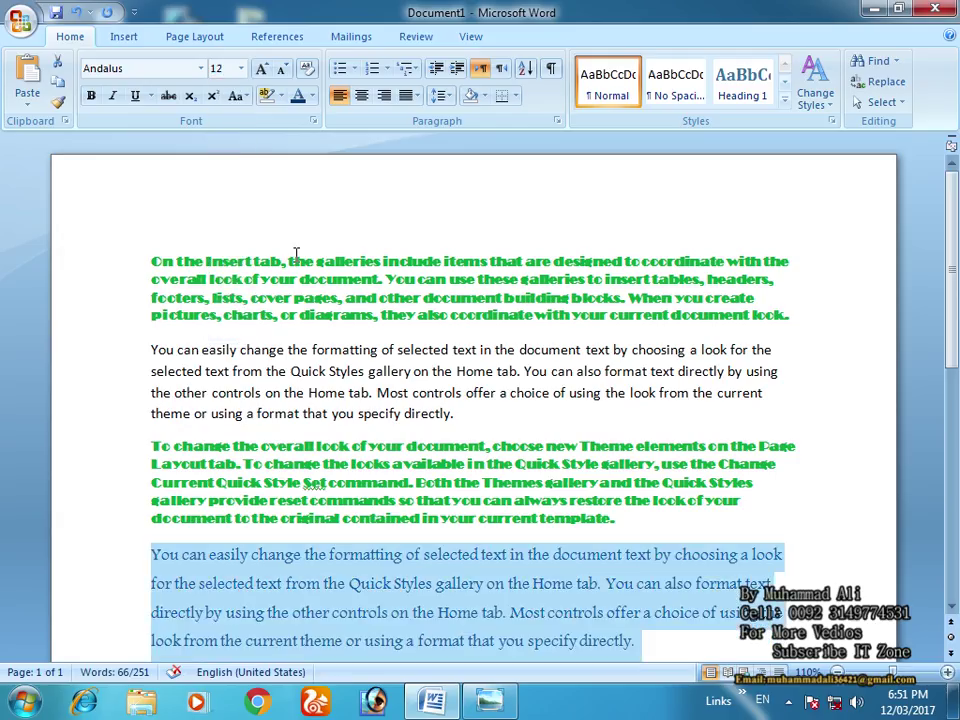
Copy the last paragraph's Andalus 12 formatting onto the second paragraph with Format Painter.
left_click(435, 588)
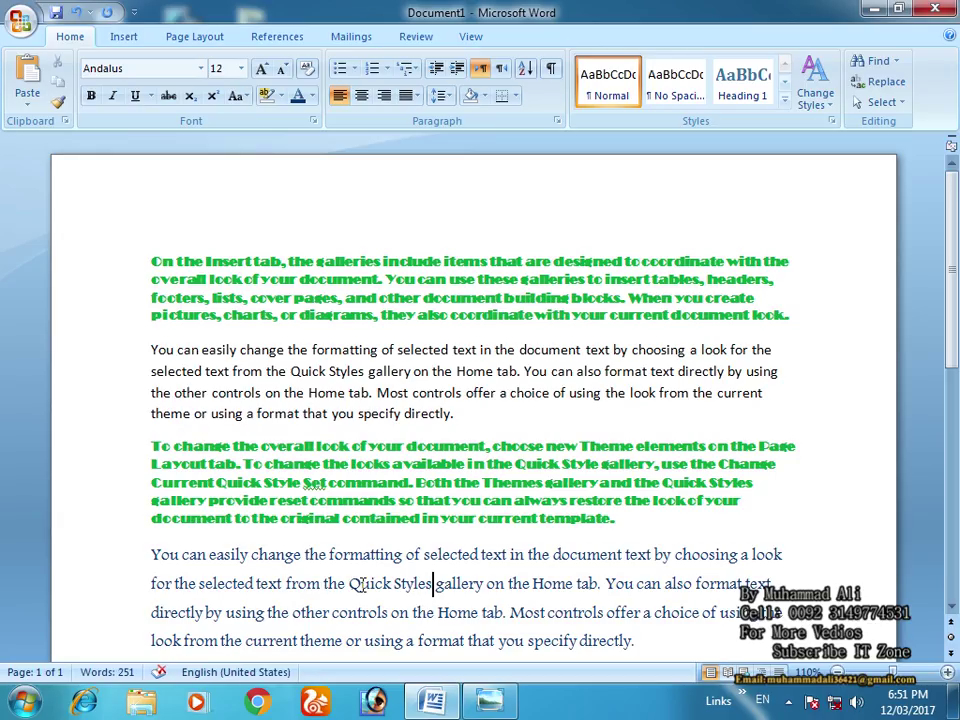
left_click(58, 102)
left_click_drag(150, 349, 521, 415)
left_click(622, 549)
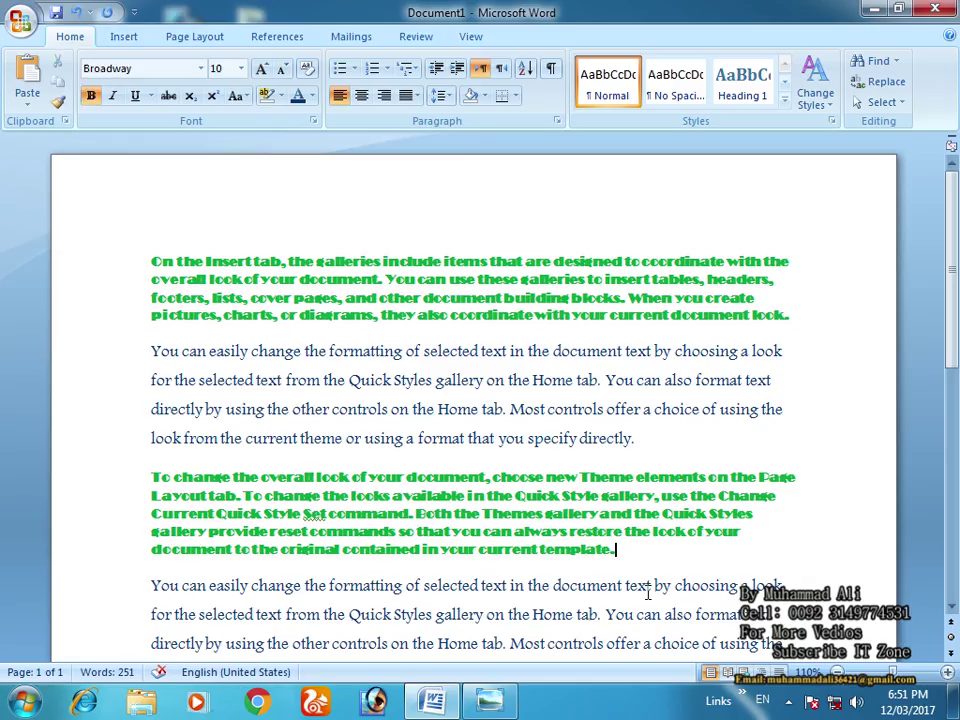
scroll(289, 306, "down", 1)
left_click(183, 300)
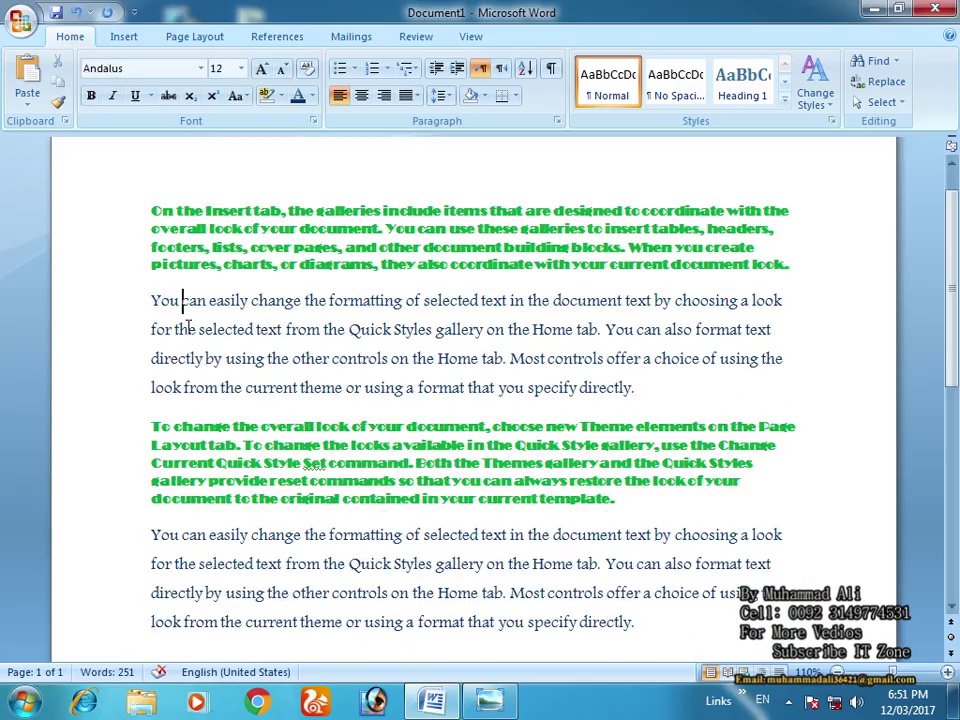
left_click(880, 102)
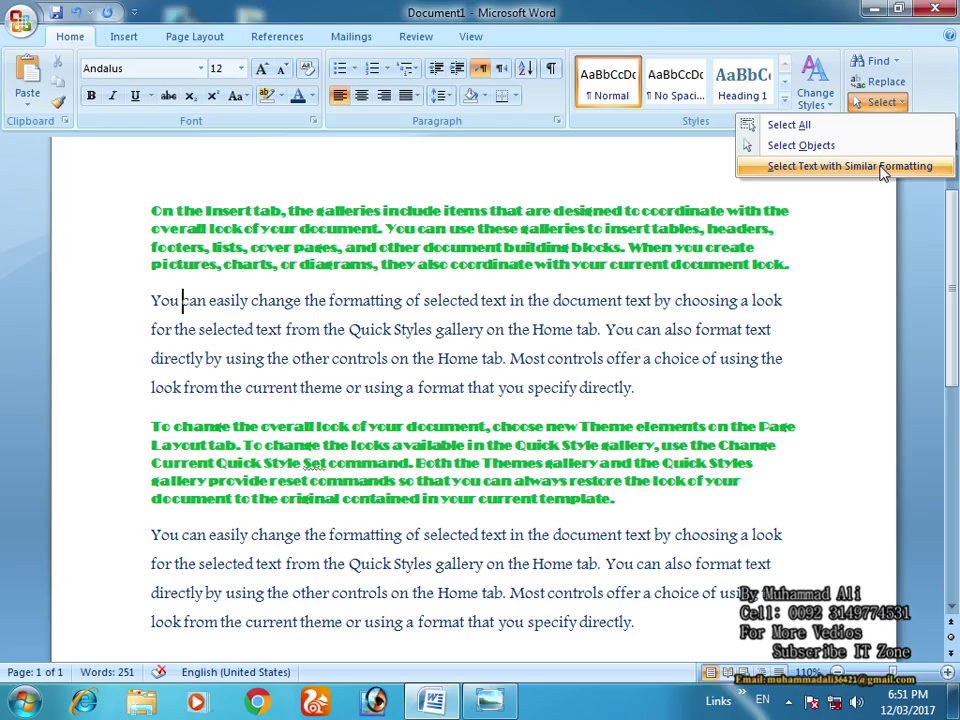
left_click(860, 166)
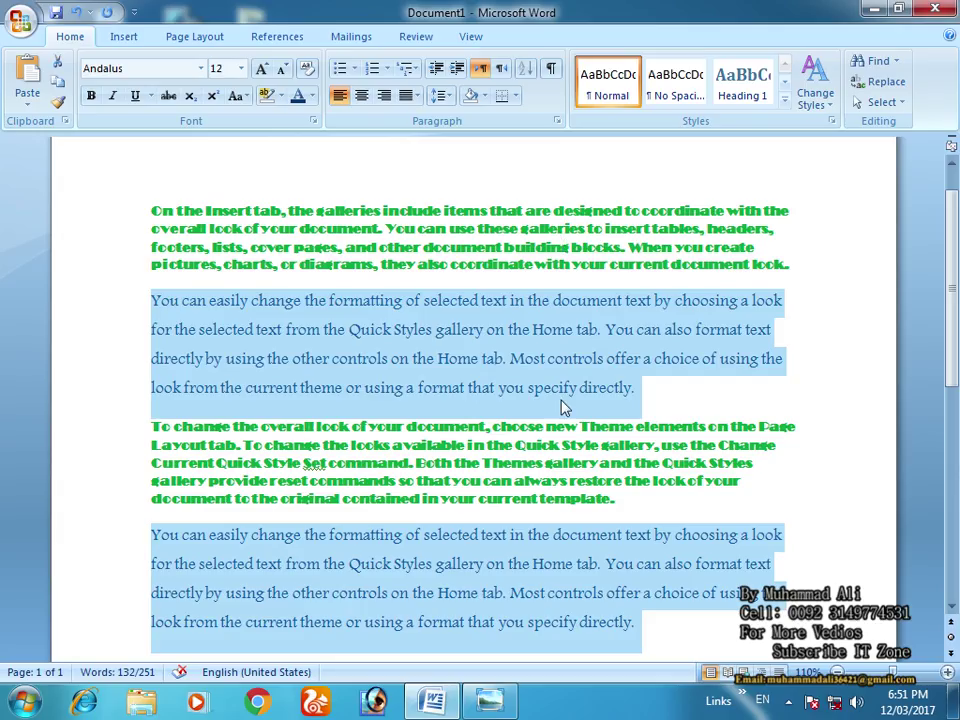
Select both green paragraphs with Select Text with Similar Formatting, delete them, then undo the deletion.
left_click(487, 246)
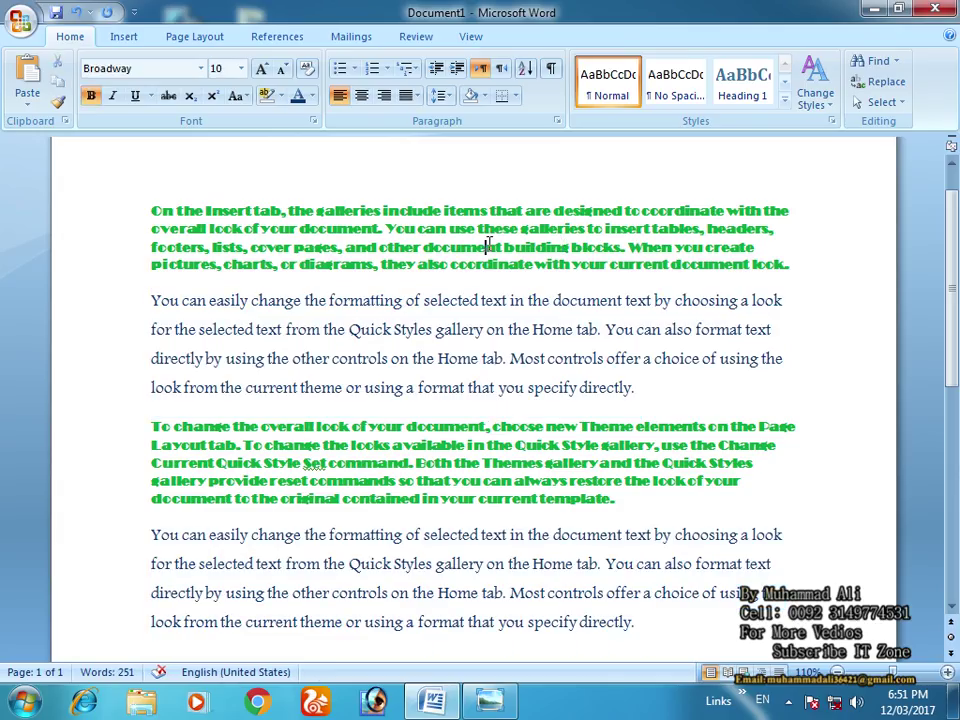
left_click(899, 101)
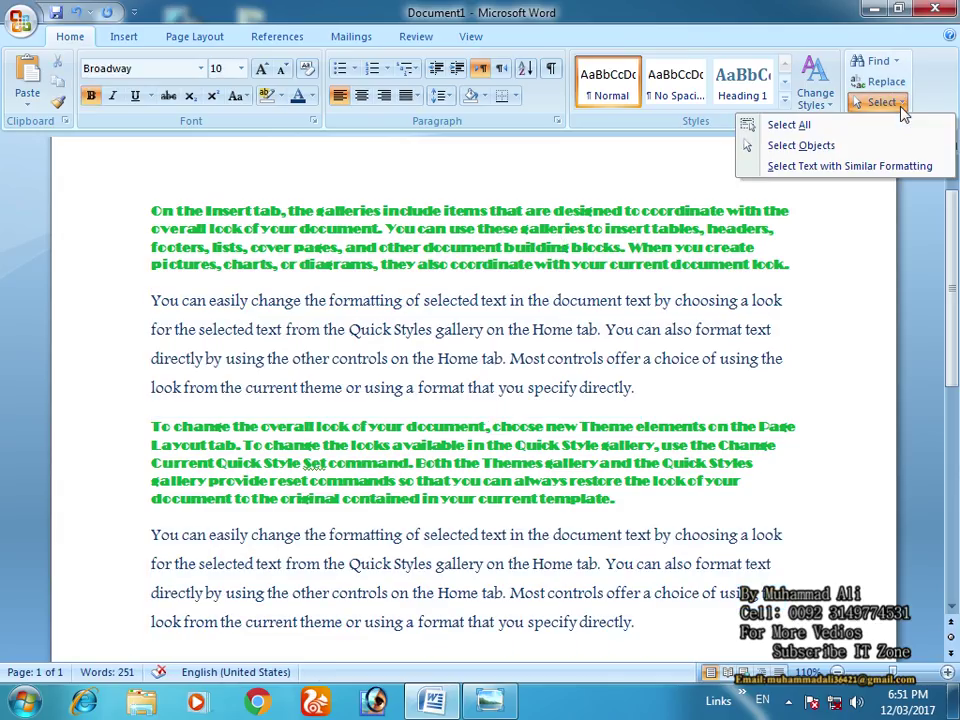
left_click(877, 167)
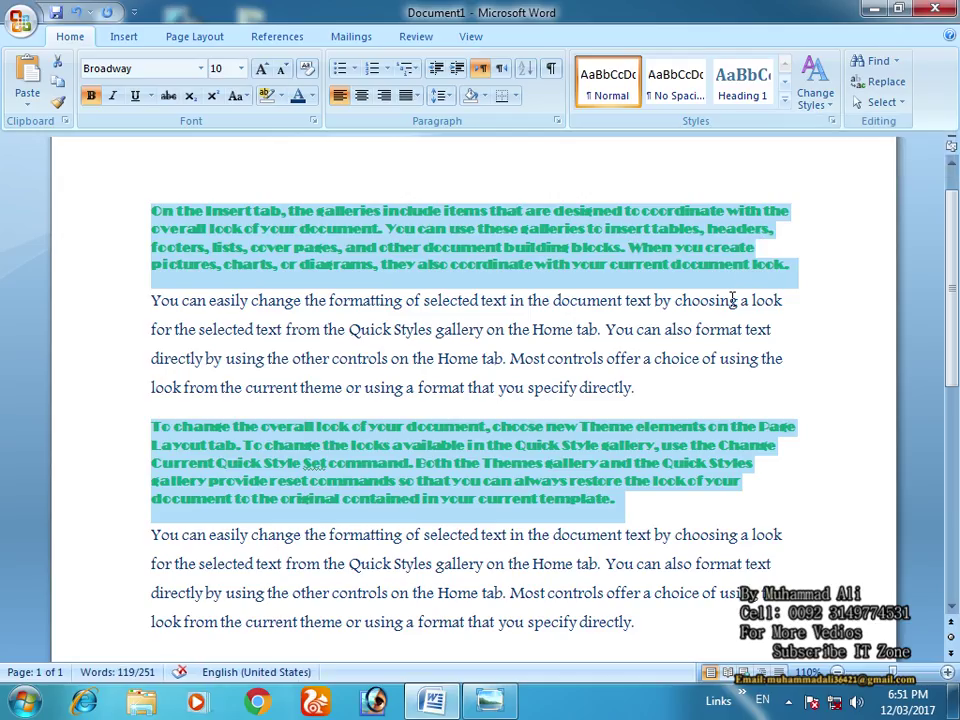
key("Delete")
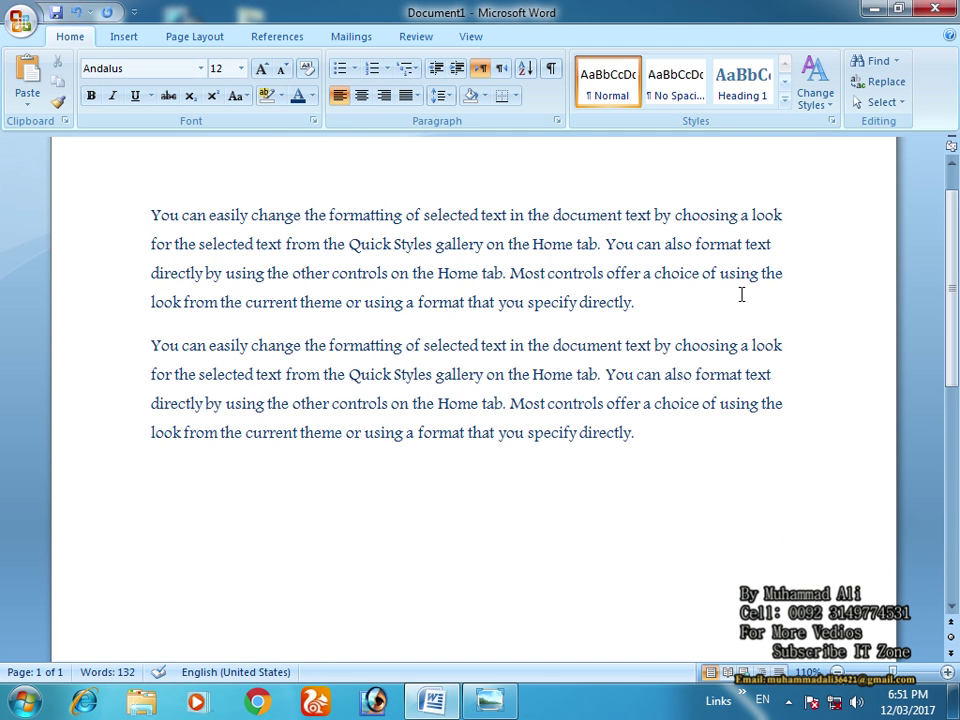
key("ctrl+z")
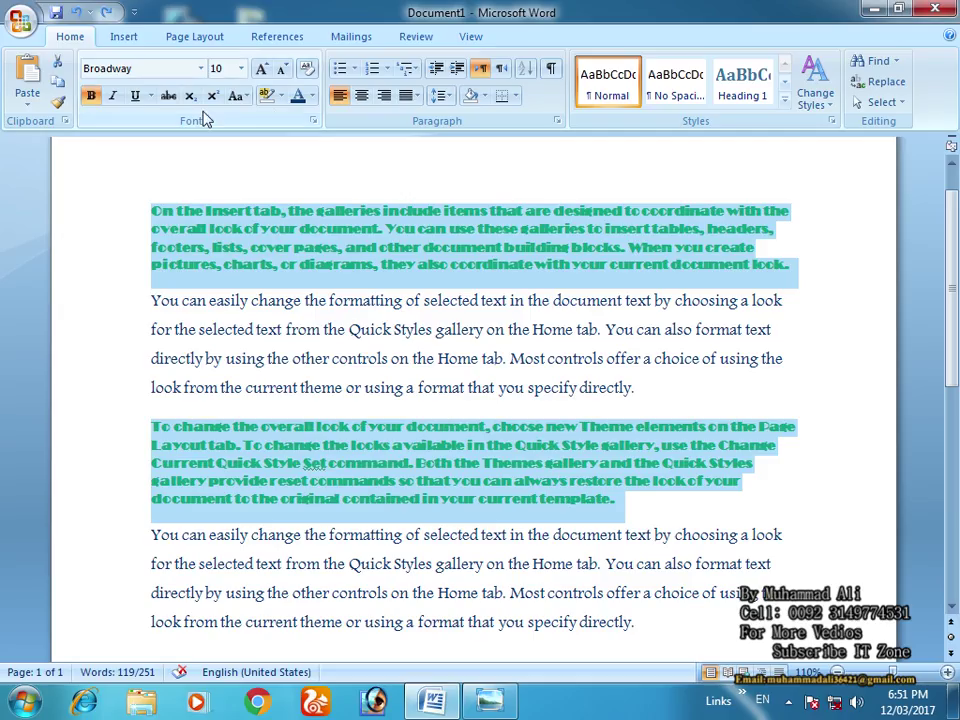
Make the selected Broadway paragraphs underlined, italic, not bold, and dark red, then deselect them.
left_click(137, 96)
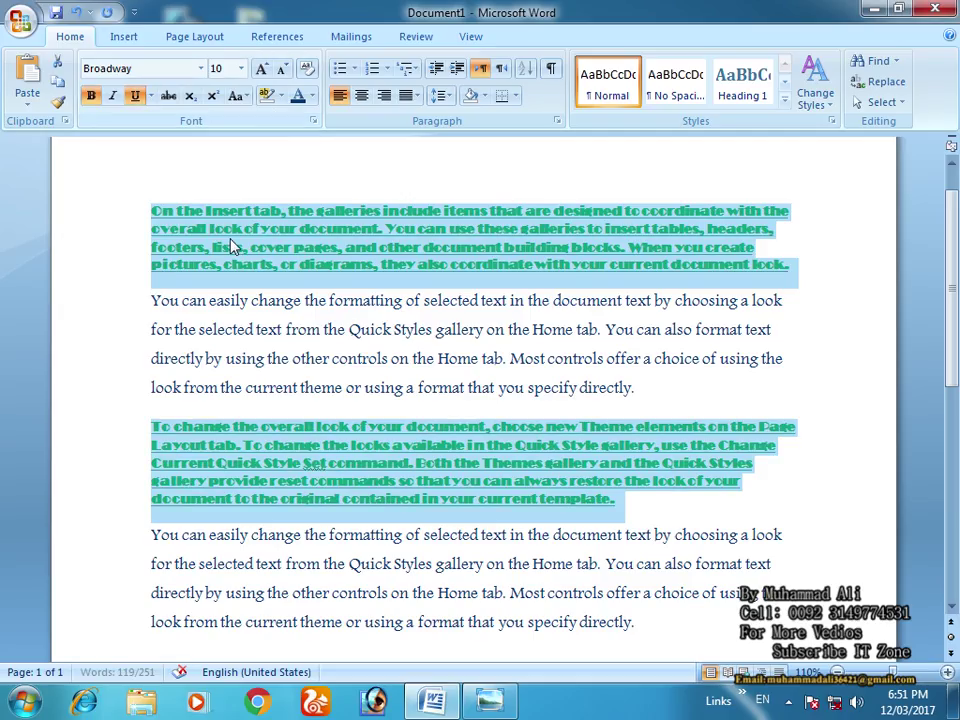
left_click(113, 96)
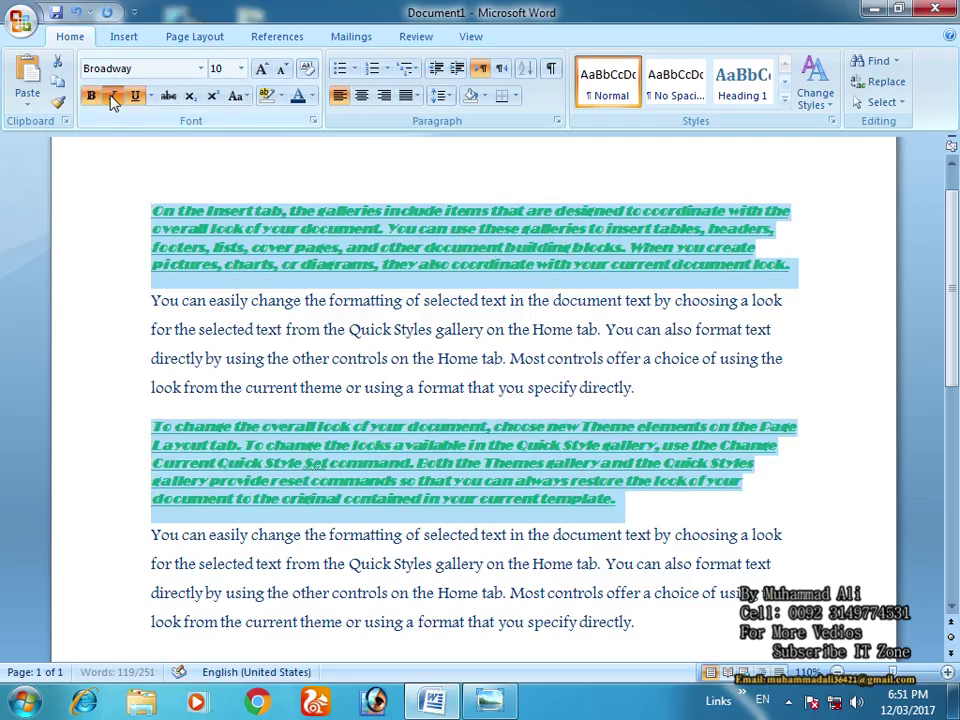
left_click(91, 96)
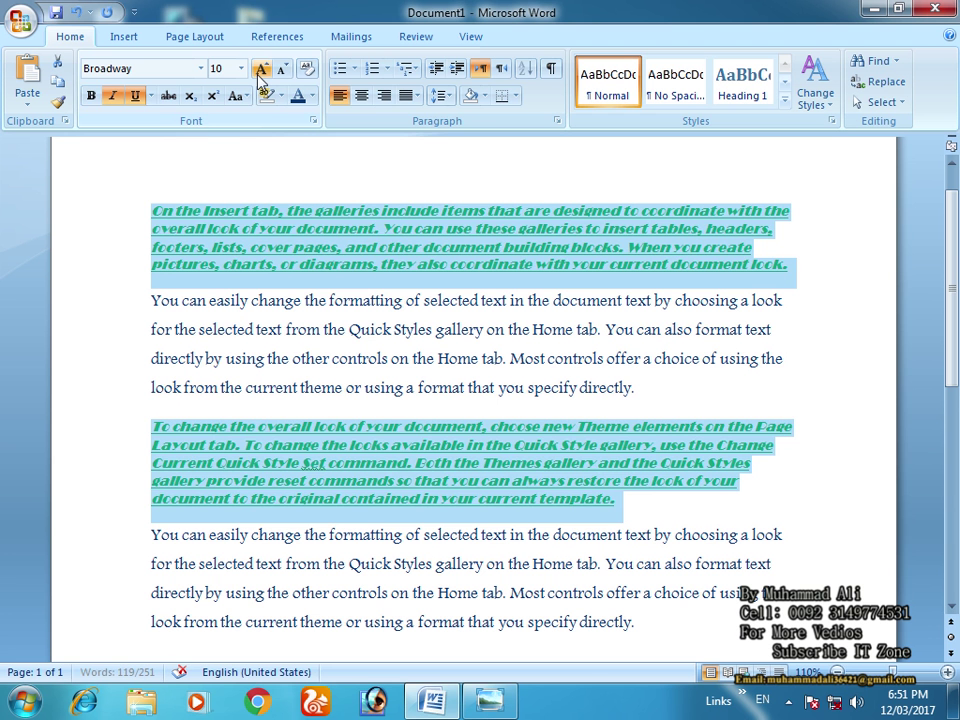
left_click(312, 96)
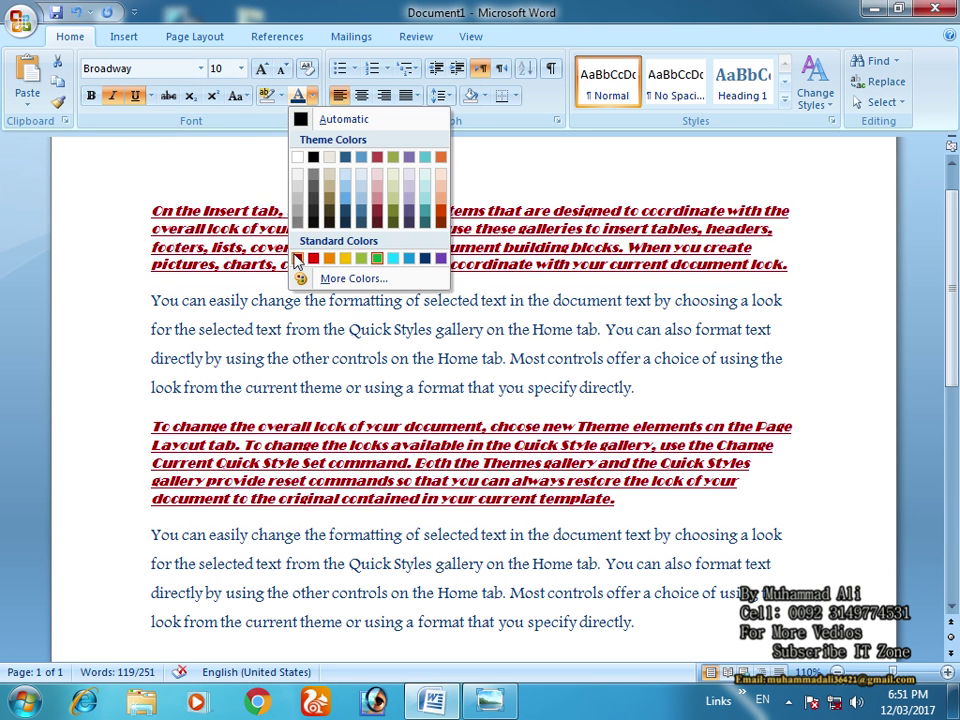
left_click(297, 258)
left_click(415, 300)
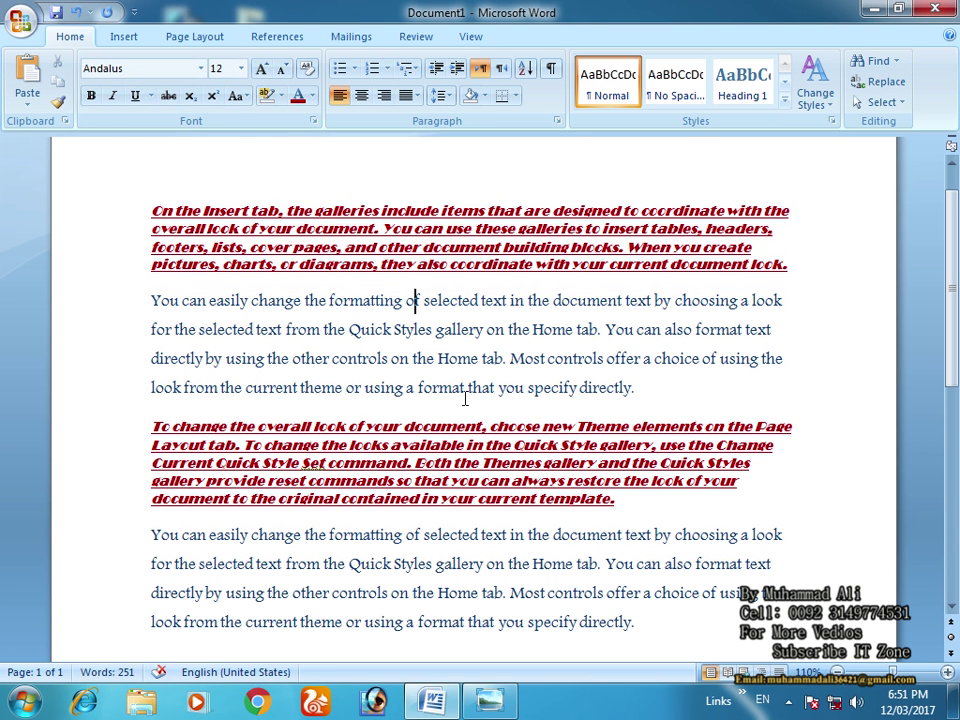